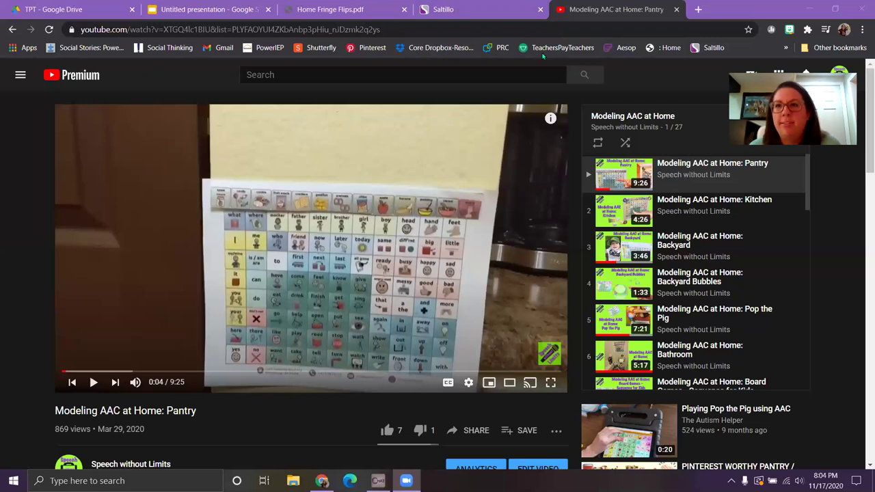
Step: Bring the Saltillo home page up full-screen and reveal its Implementation menu
double_click(769, 7)
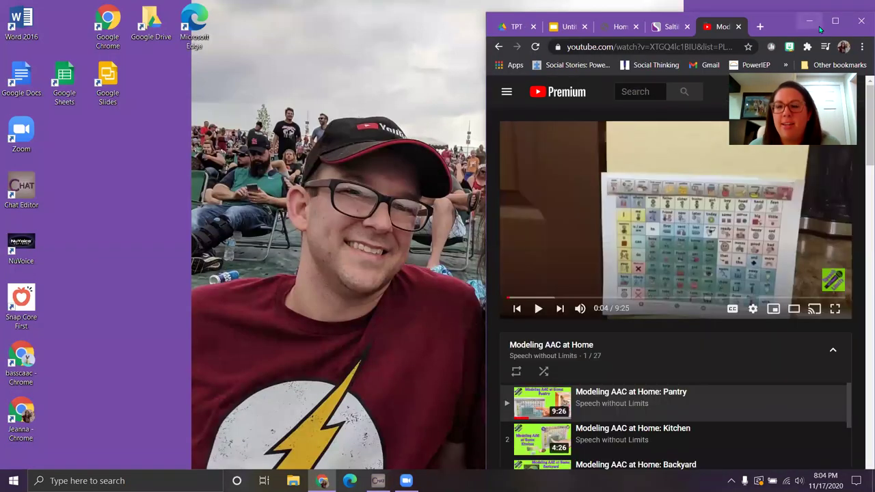
left_click(836, 22)
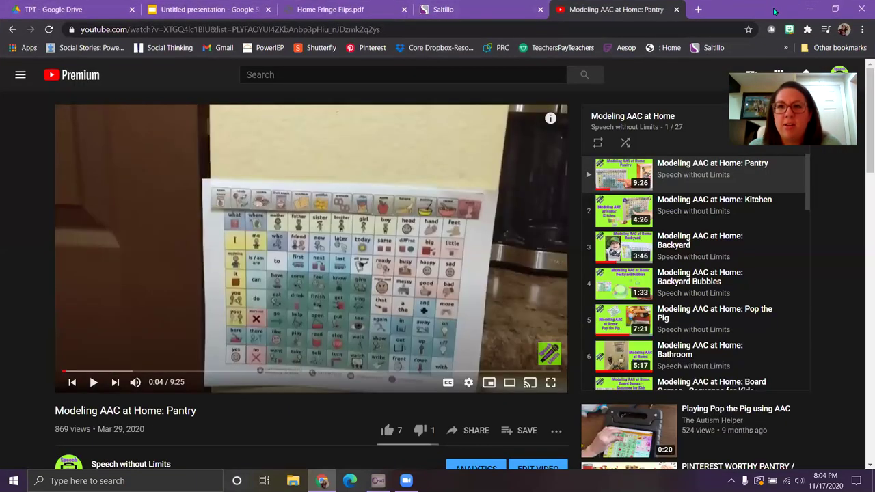
double_click(774, 8)
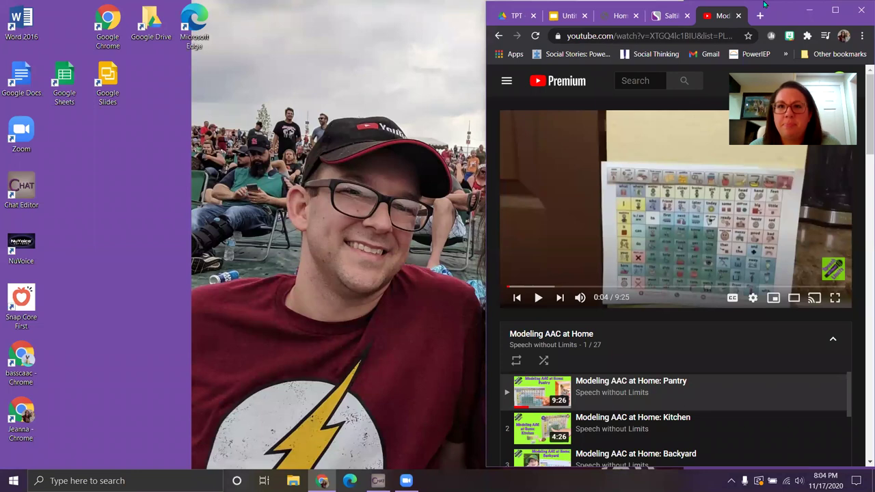
left_click(664, 15)
left_click(836, 10)
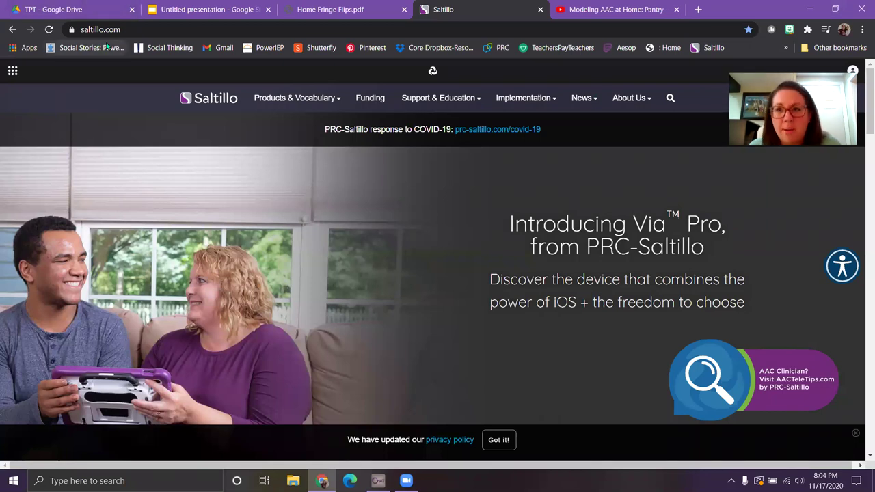
mouse_move(500, 100)
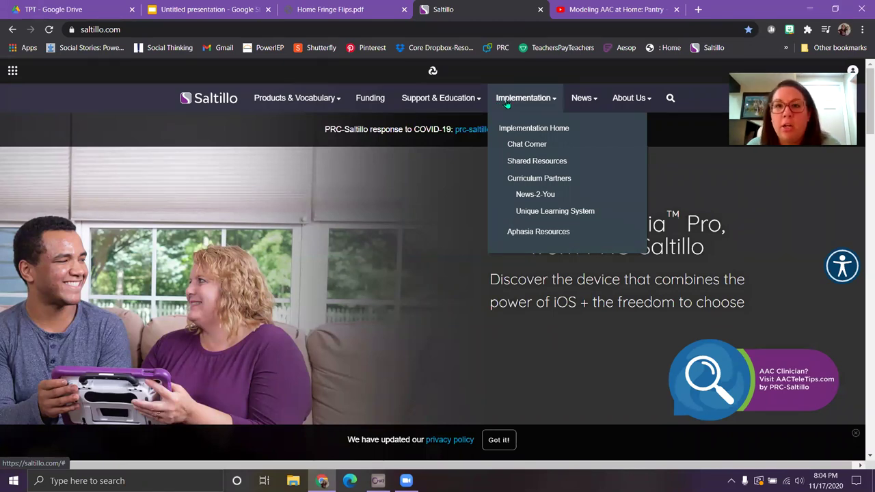
Step: Open Chat Corner's Low-tech Communication Board Options and scroll down to Personal Manual Communication Boards
left_click(526, 145)
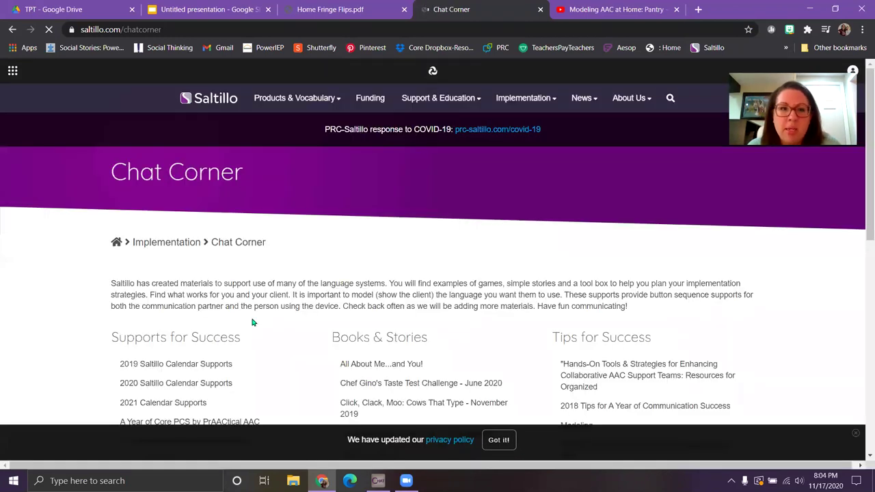
scroll(250, 322, "down", 3)
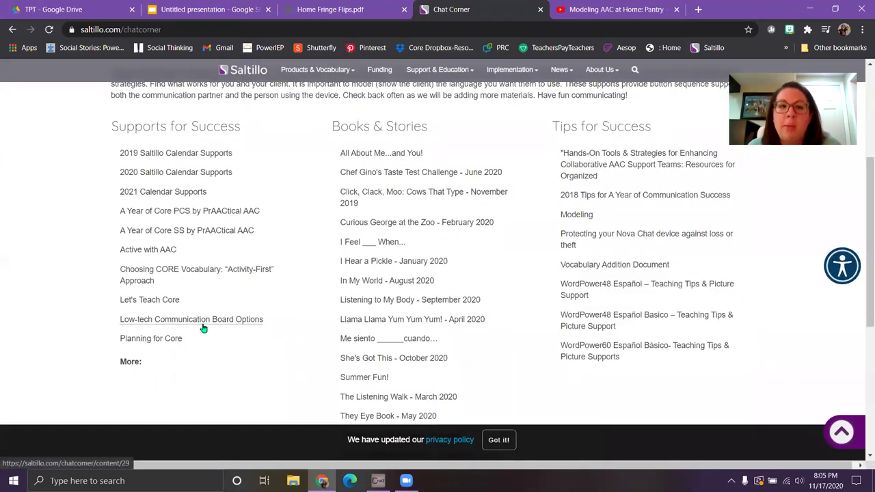
left_click(203, 320)
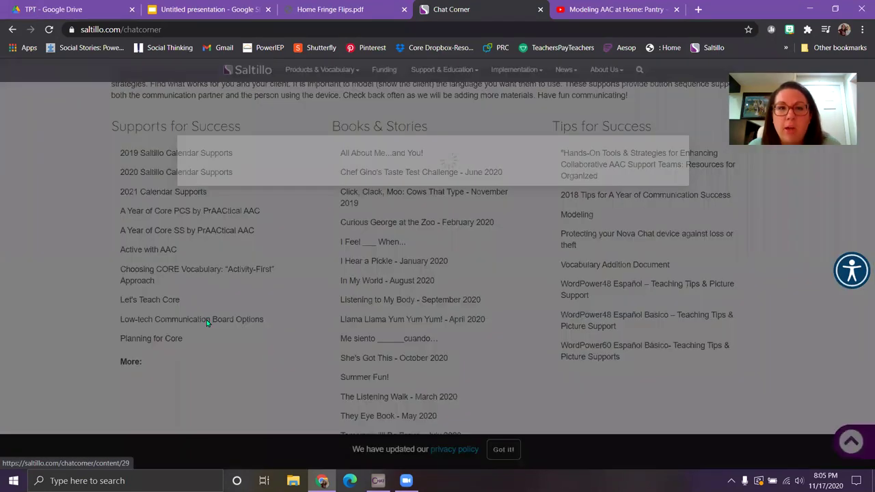
scroll(208, 324, "down", 4)
scroll(208, 324, "down", 6)
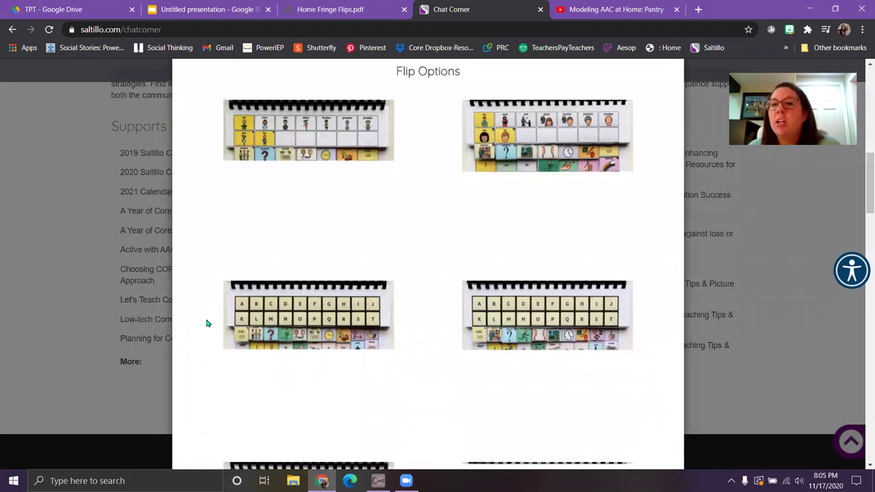
scroll(206, 323, "down", 1)
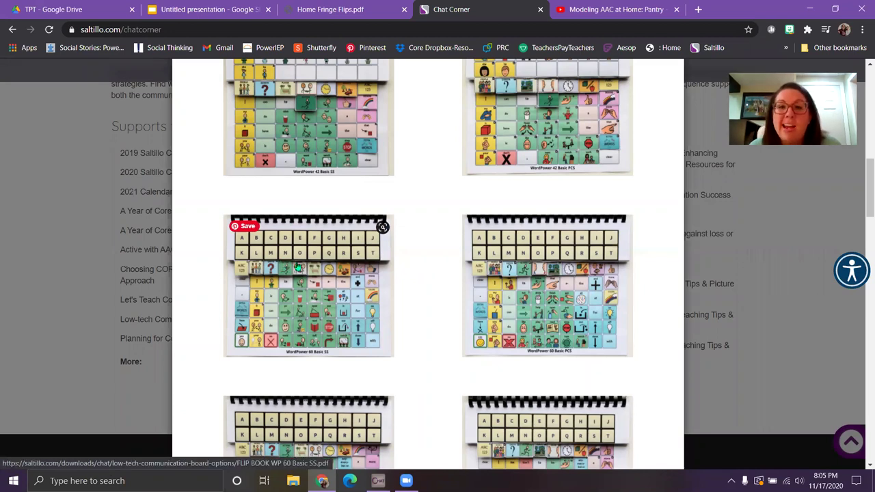
scroll(298, 266, "down", 4)
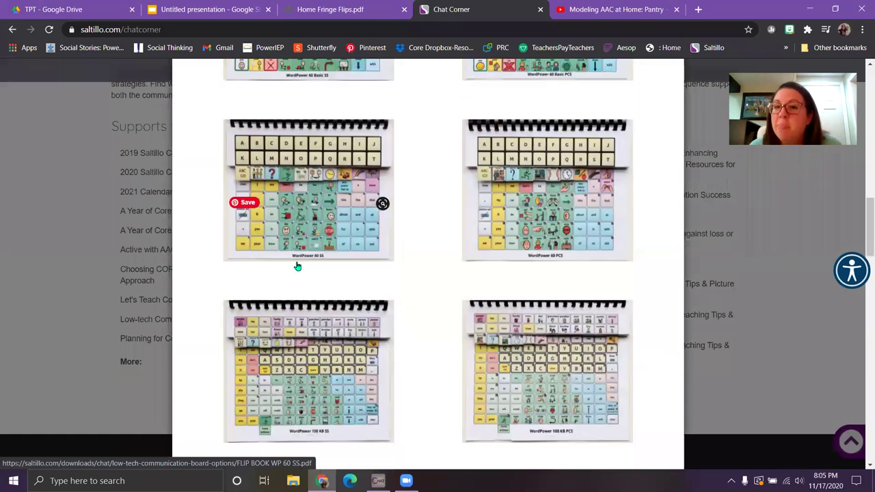
scroll(298, 266, "down", 6)
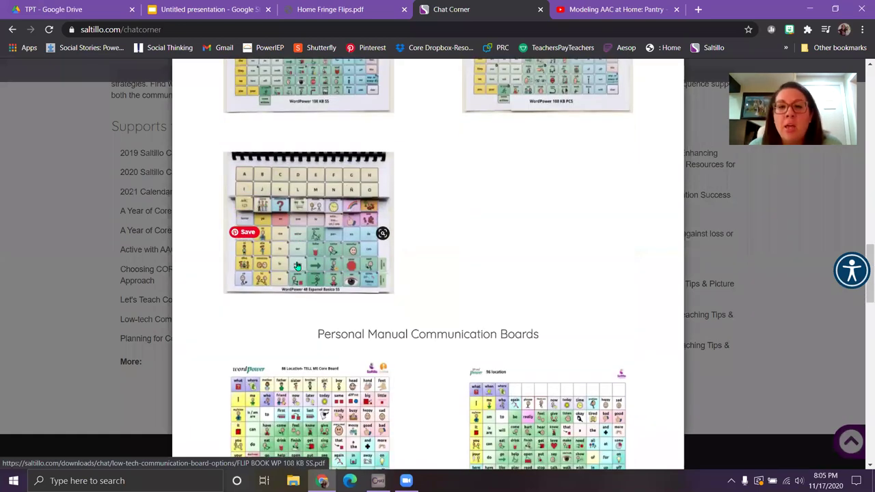
scroll(297, 266, "down", 3)
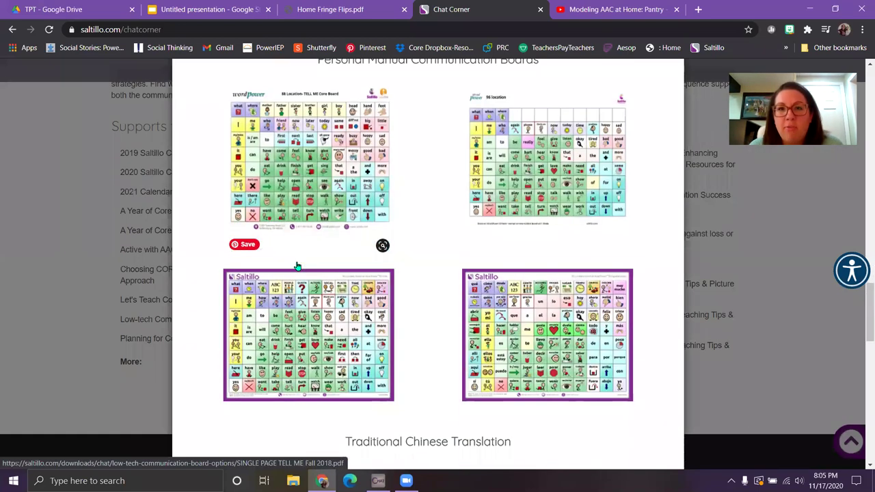
Step: Scroll past the board images to the file list that includes TELL ME Board_ALL.pdf
scroll(298, 266, "down", 1)
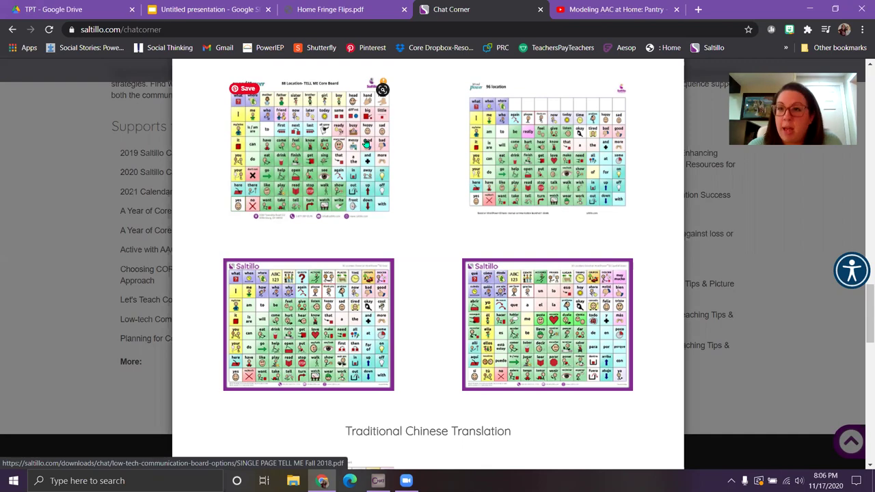
scroll(366, 144, "down", 9)
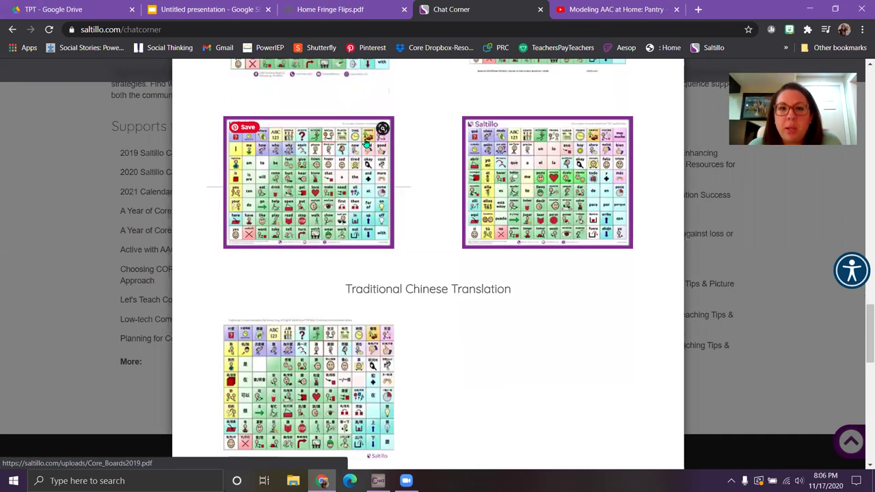
scroll(365, 144, "down", 2)
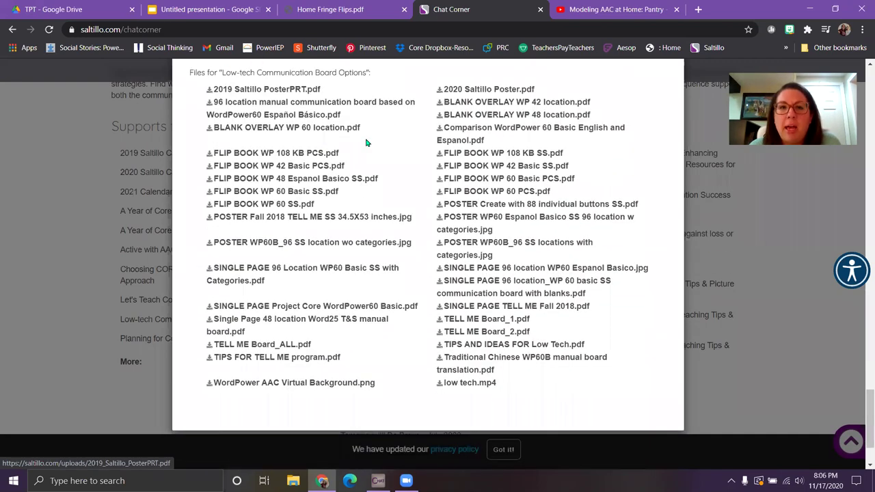
scroll(366, 142, "up", 6)
scroll(366, 143, "up", 4)
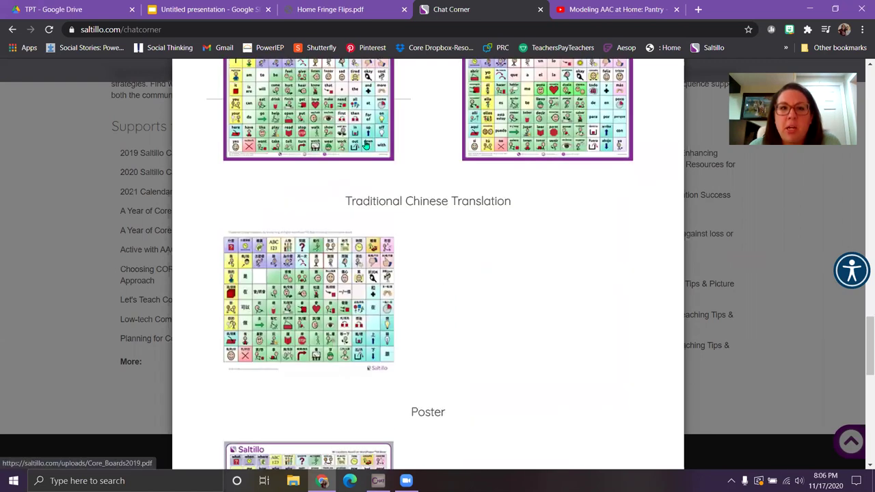
scroll(366, 143, "up", 2)
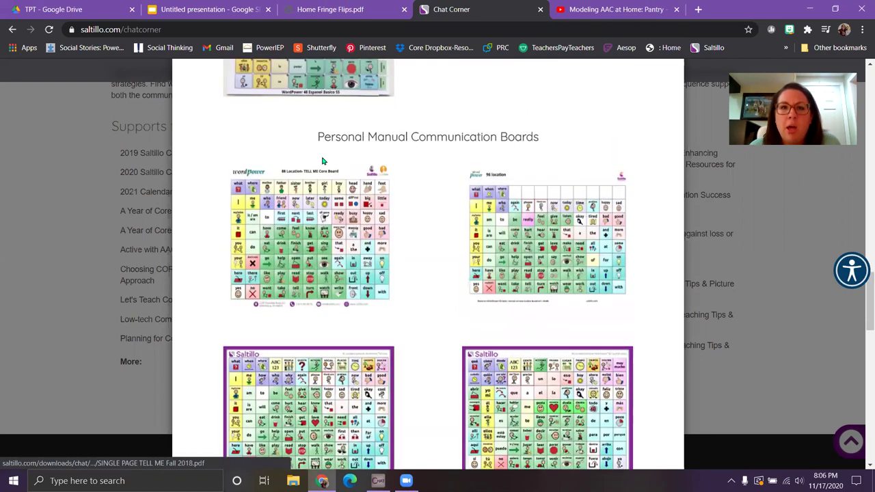
scroll(345, 211, "down", 9)
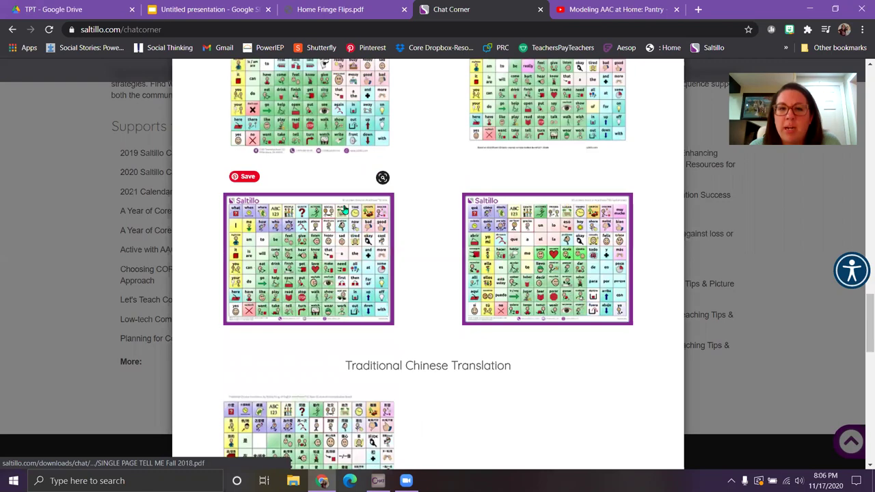
scroll(345, 210, "down", 3)
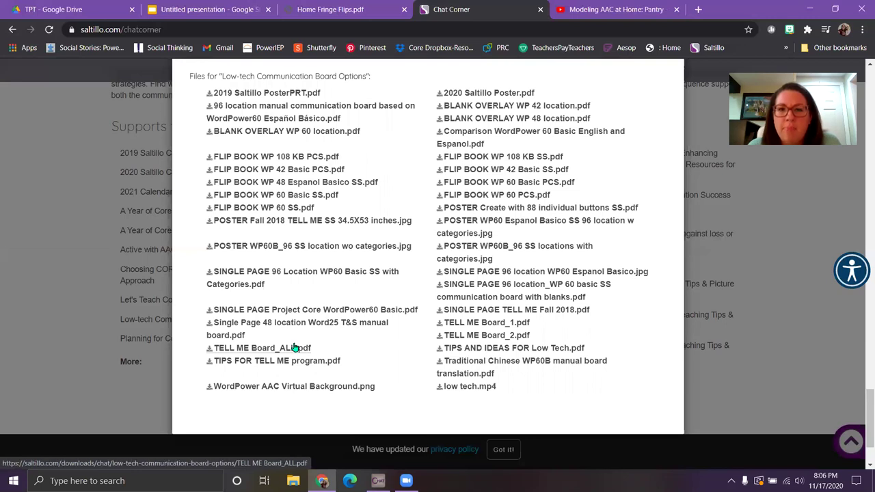
left_click(295, 347)
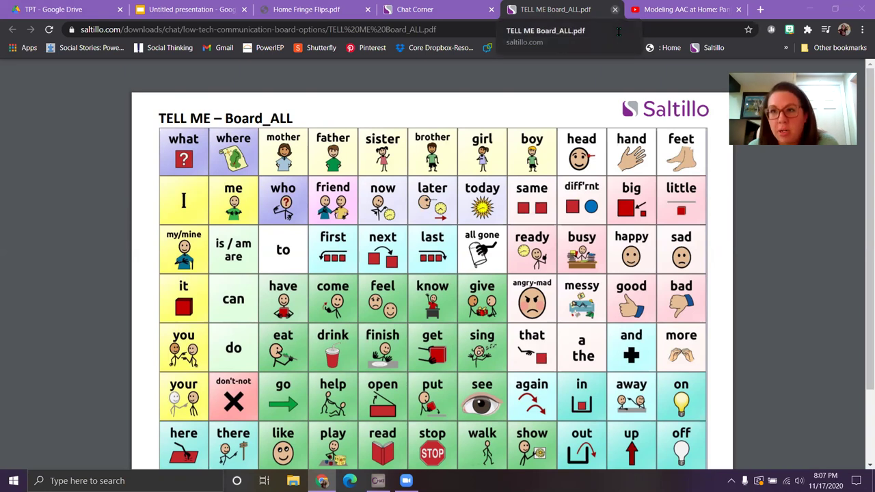
left_click(615, 8)
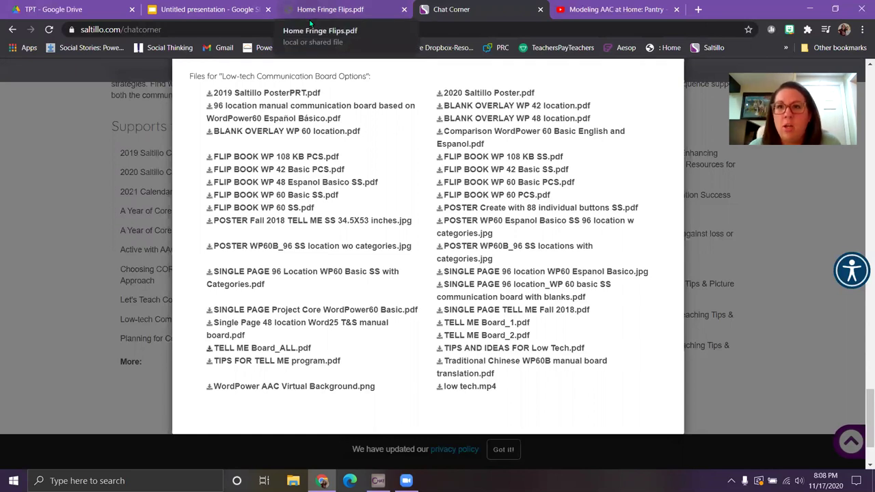
Step: Open YouTube in a new tab and search for 'bassc aac'
key("ctrl+Tab")
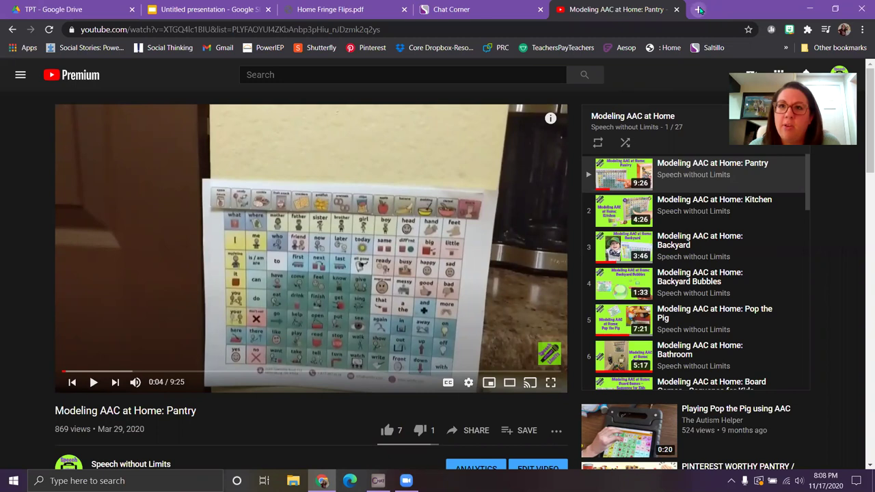
key("slash")
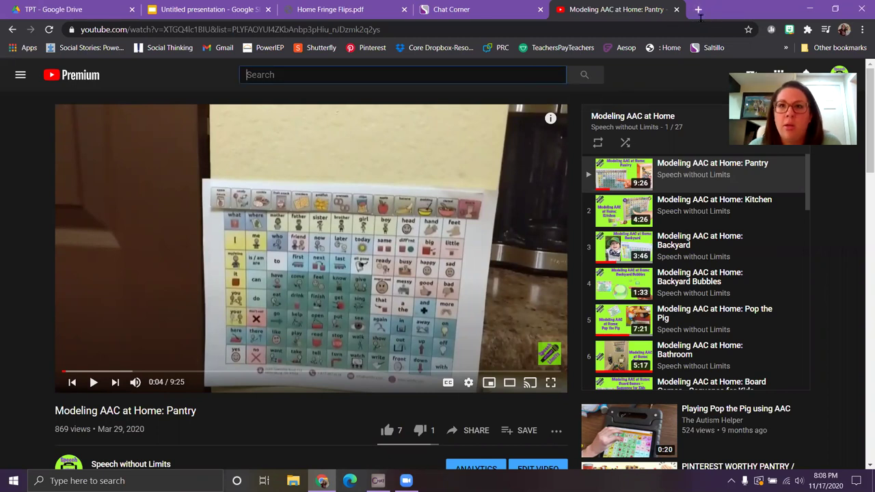
left_click(697, 10)
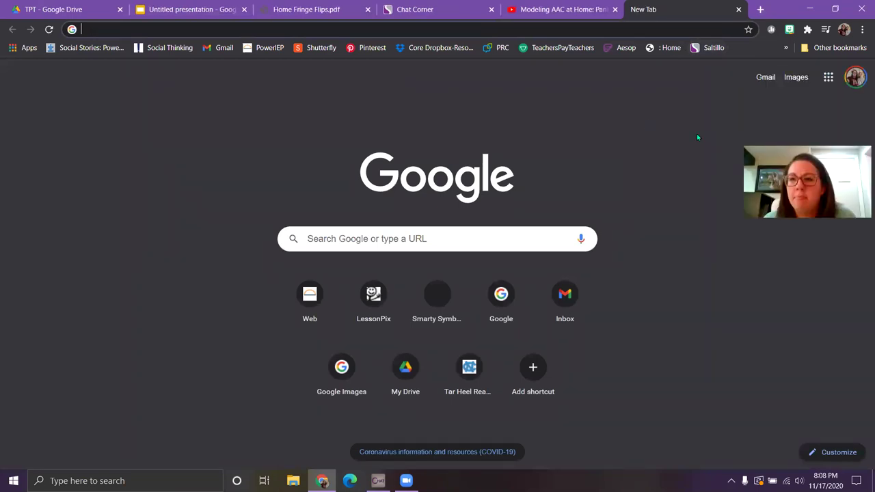
left_click(828, 76)
left_click(723, 186)
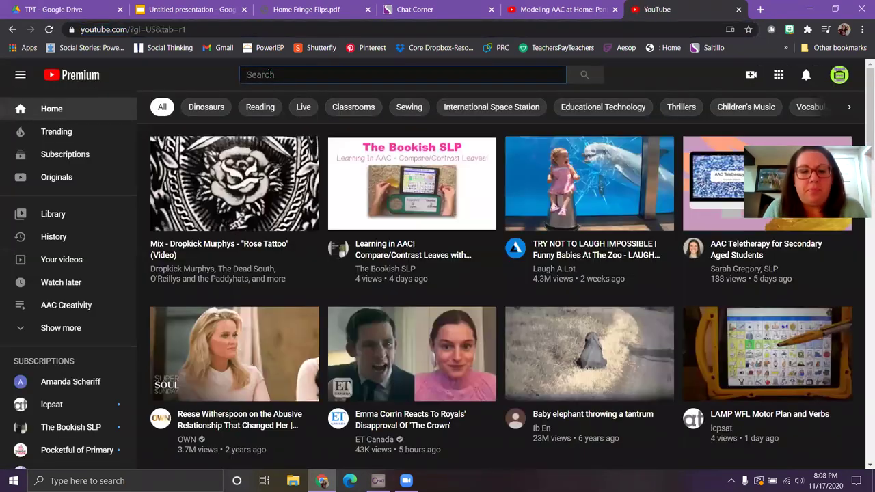
type("bassc aac")
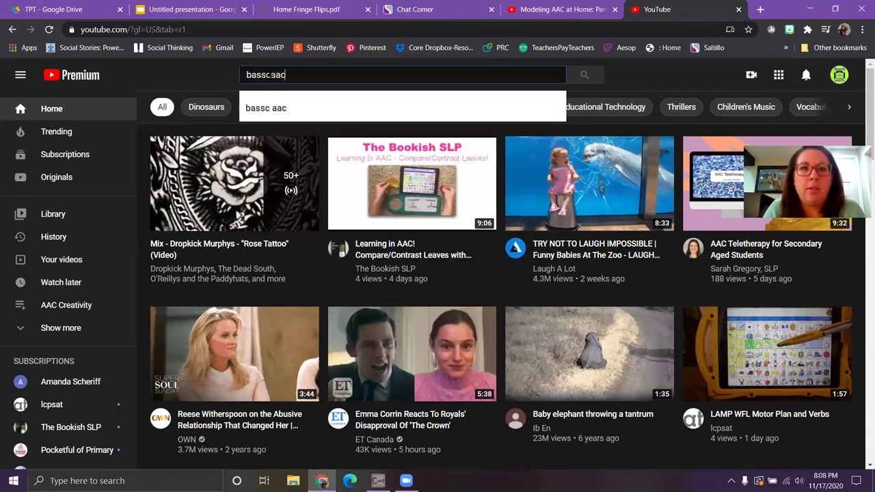
key("Return")
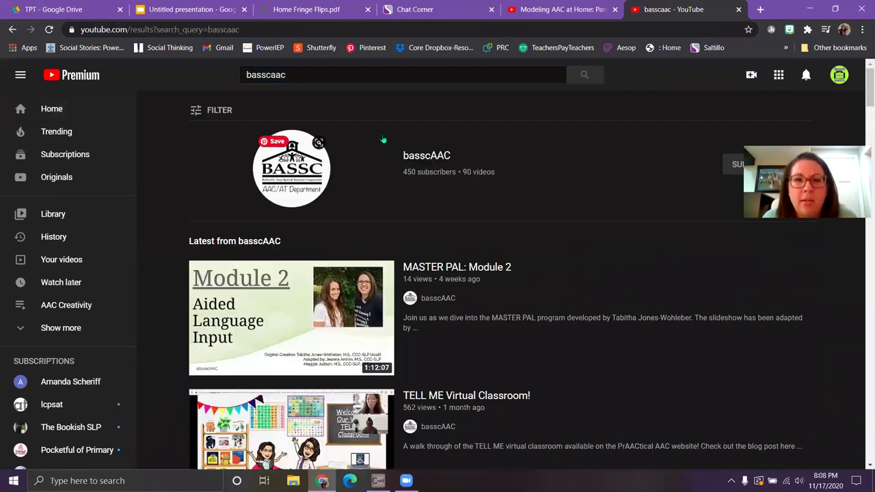
Step: Open the basscAAC channel's Videos list and scroll down to its two-year-old uploads
left_click(409, 158)
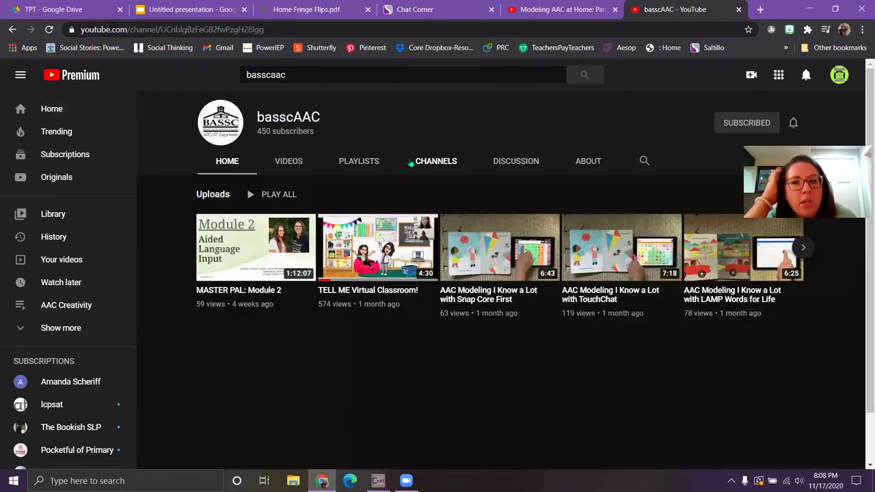
left_click(279, 169)
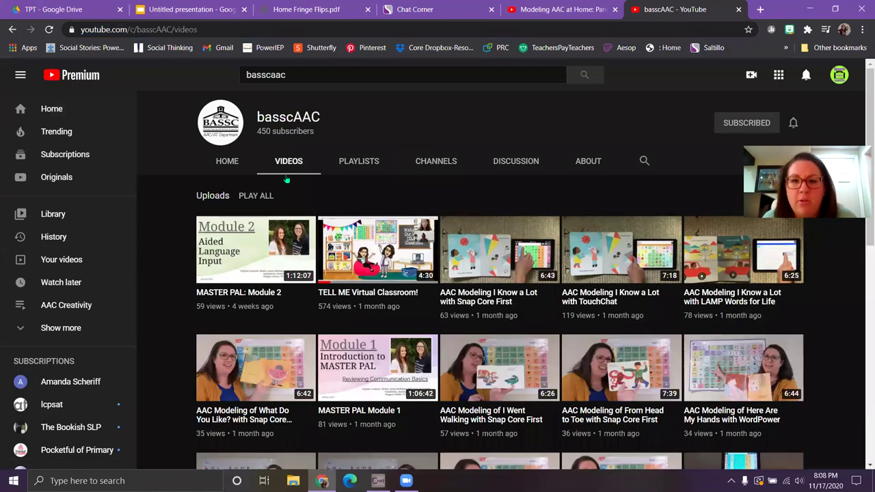
scroll(455, 236, "down", 4)
scroll(456, 235, "down", 4)
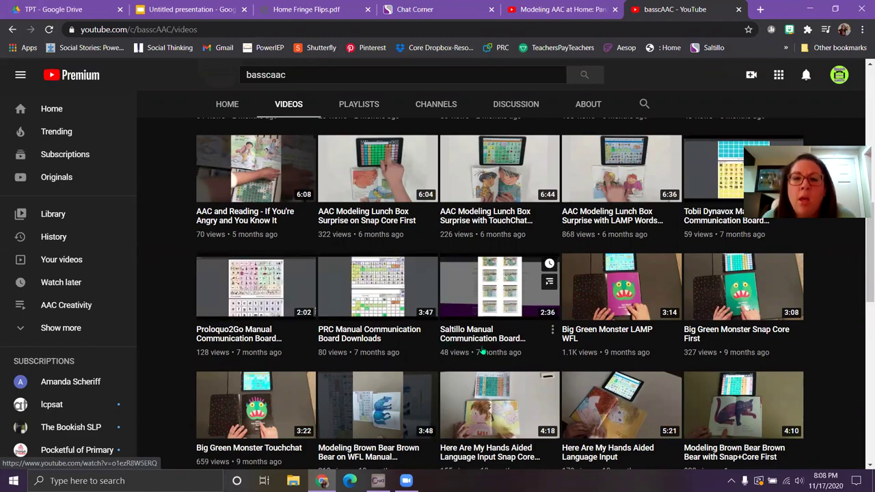
scroll(492, 308, "down", 6)
scroll(482, 351, "down", 4)
scroll(483, 351, "down", 2)
scroll(482, 351, "down", 7)
scroll(486, 346, "down", 1)
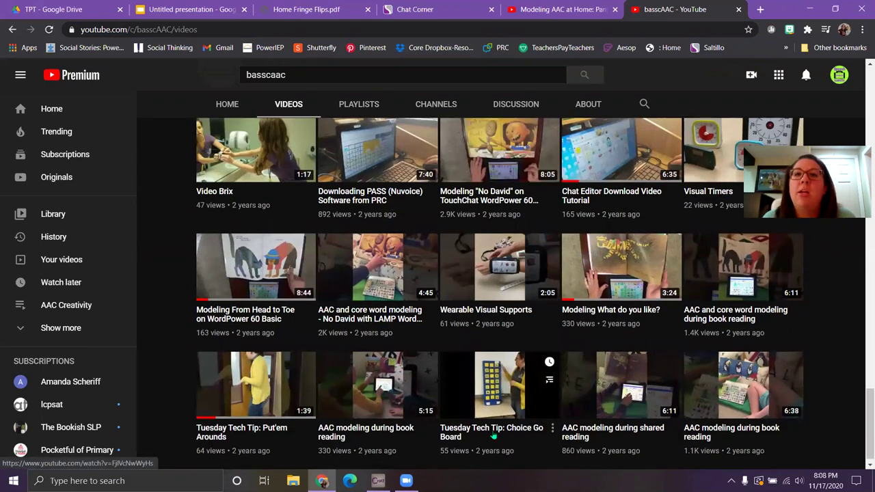
scroll(493, 435, "up", 1)
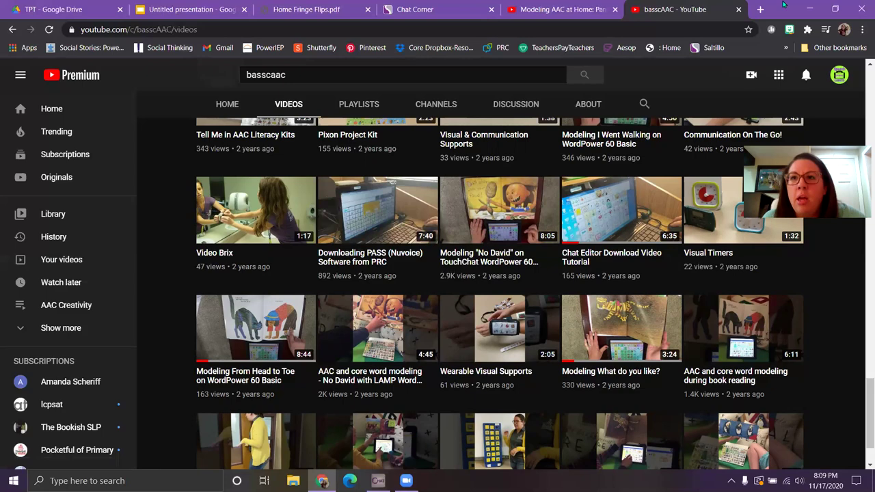
Step: Minimize Chrome and bring Chat Editor up on its main core-word page
left_click(809, 10)
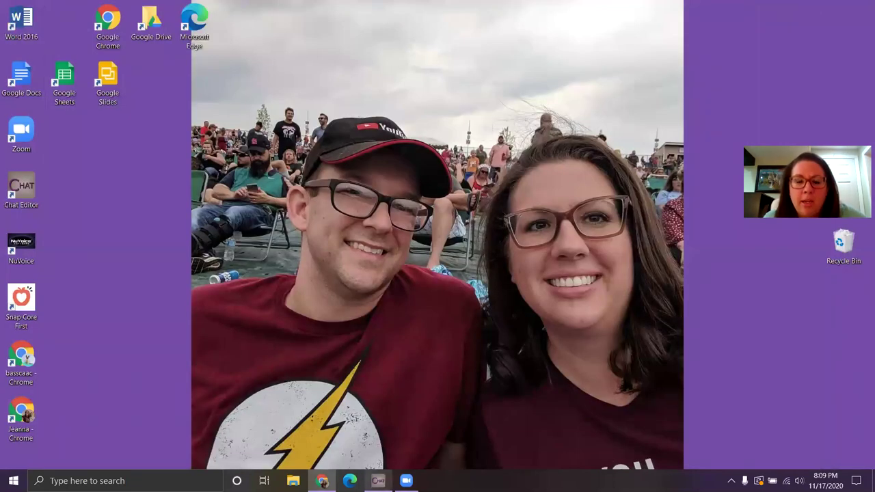
left_click(380, 479)
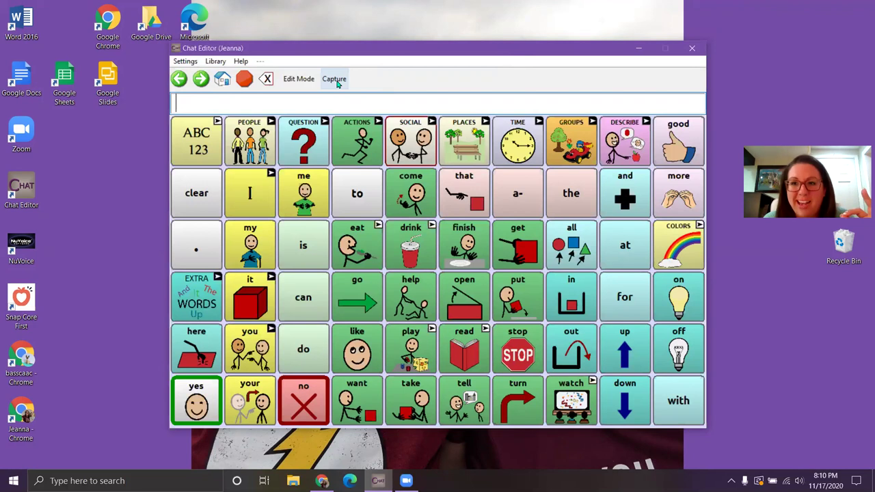
Step: Open Button Capture, test it by capturing GROUPS and WATER, then clear the captured list
left_click(334, 79)
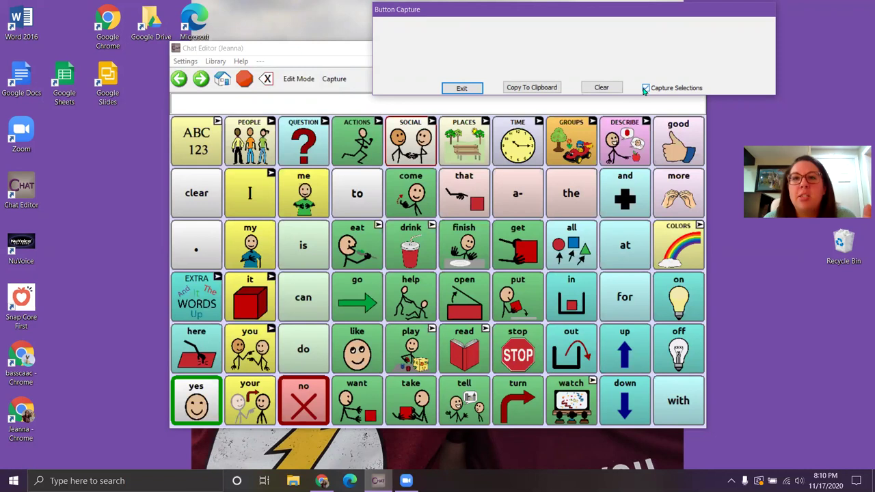
left_click(585, 136)
left_click(527, 139)
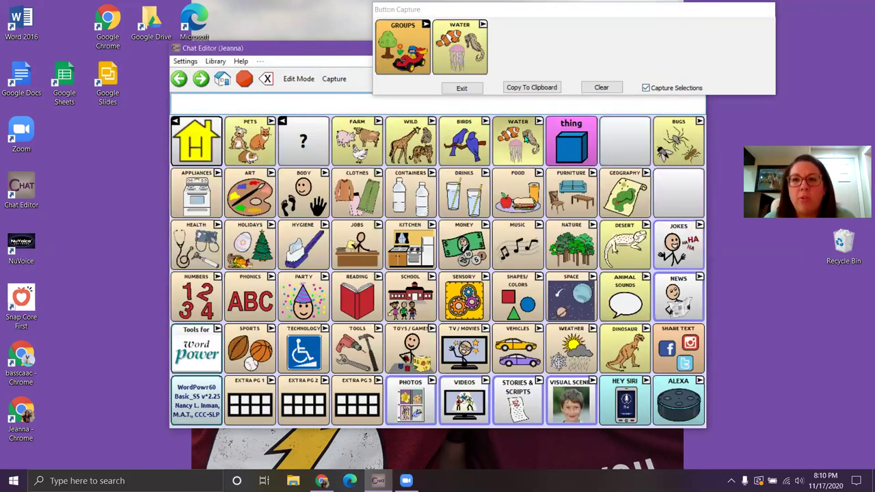
left_click(608, 89)
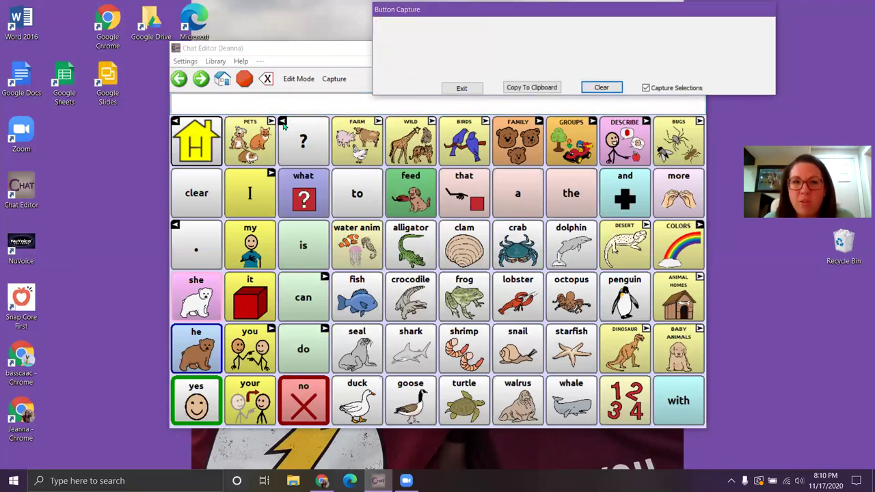
left_click(199, 142)
left_click(602, 88)
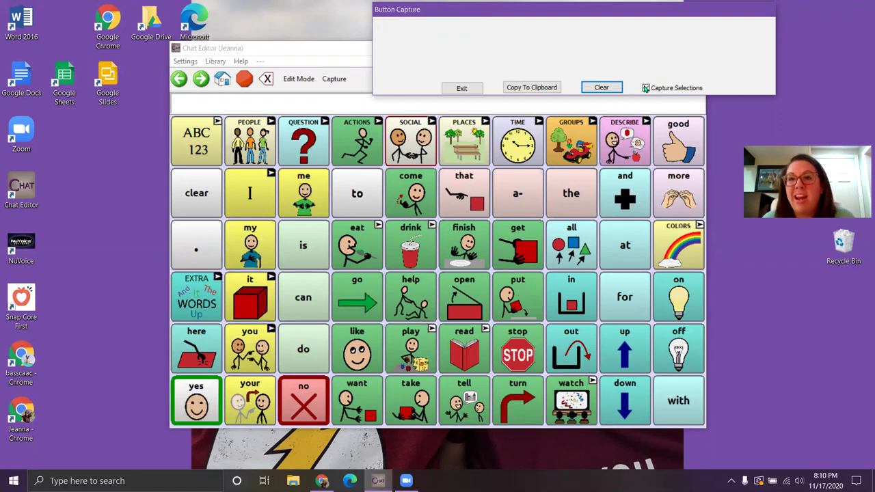
Step: Go to the Furniture page and capture the chair and couch symbols
left_click(646, 87)
left_click(581, 143)
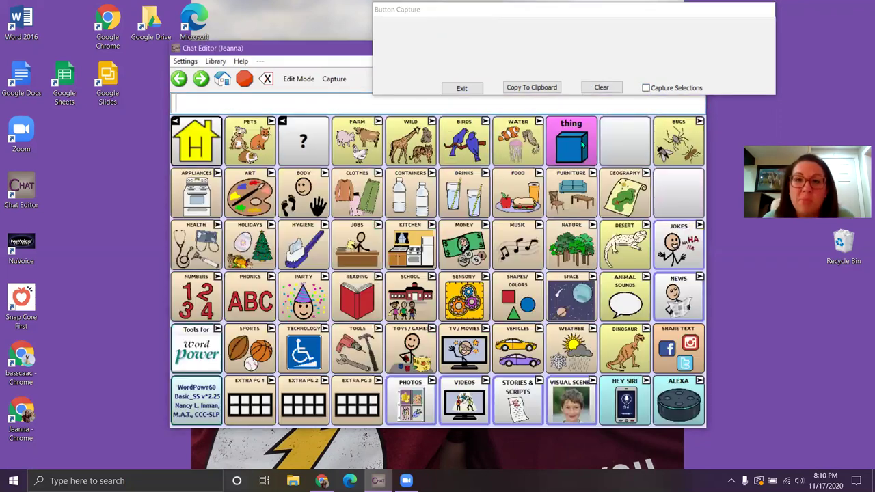
left_click(562, 181)
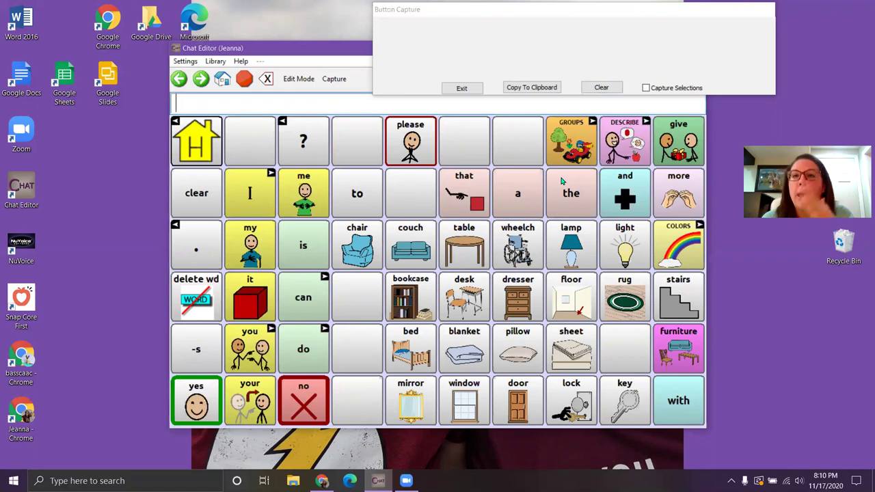
left_click(647, 88)
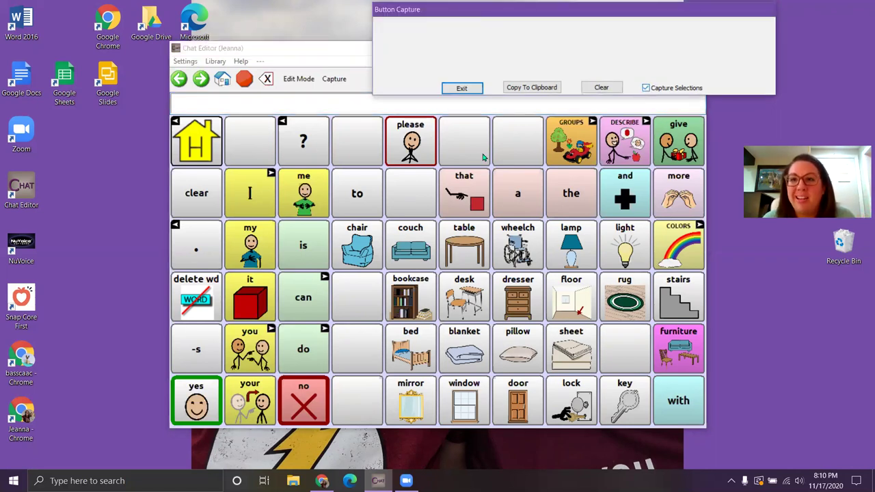
left_click(357, 249)
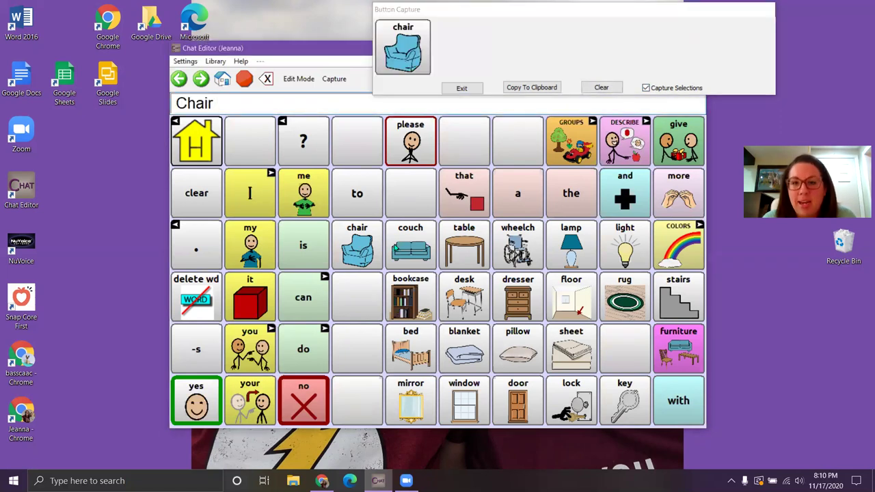
left_click(408, 252)
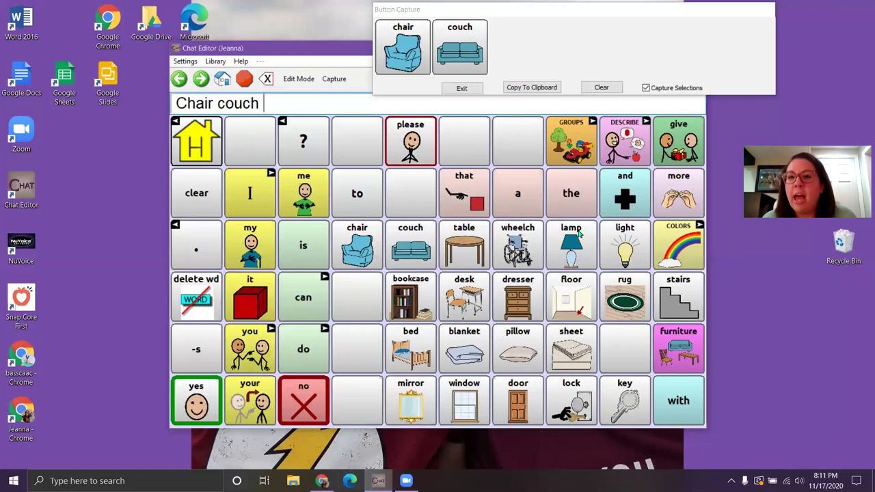
Step: Capture light and bookcase, turn off Capture Selections, and return to the categories page
left_click(623, 235)
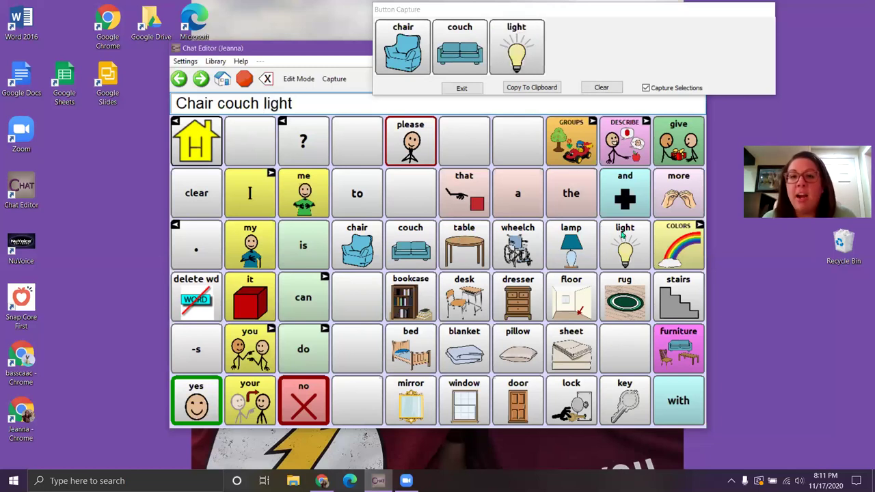
left_click(414, 293)
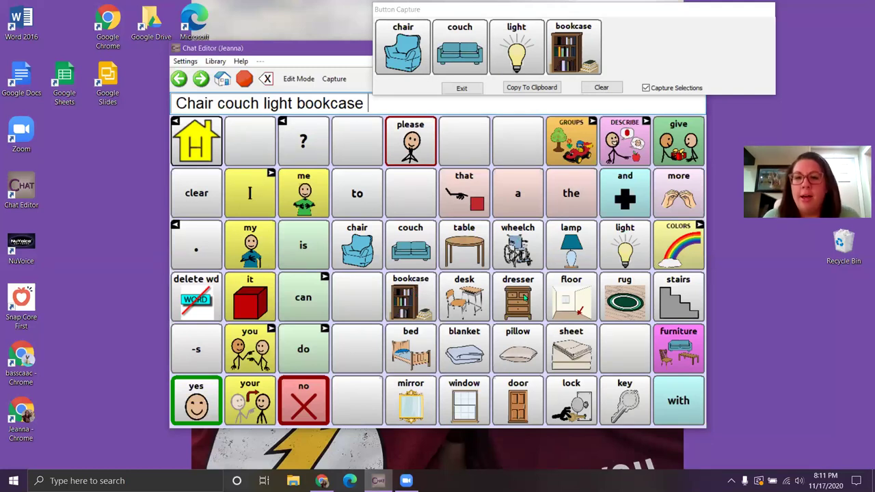
left_click(647, 88)
left_click(646, 88)
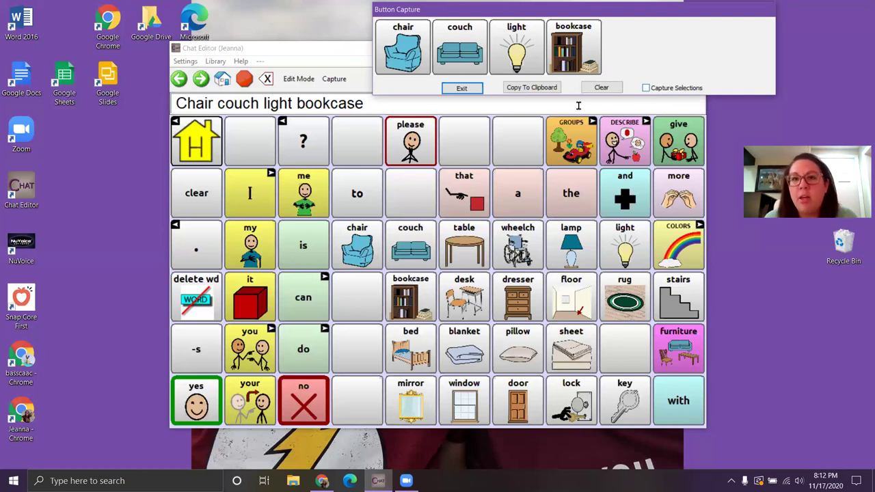
left_click(569, 141)
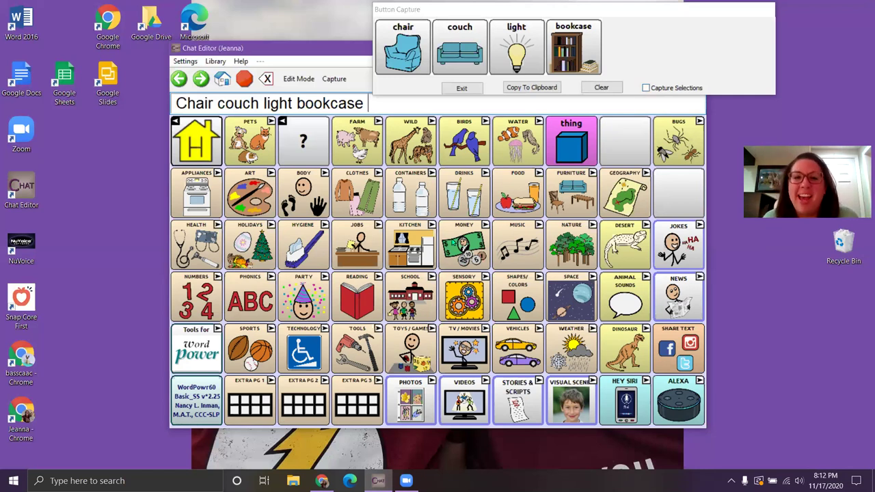
Step: Capture the game symbol from the games page, then toy and puzzle from the toys page
left_click(418, 346)
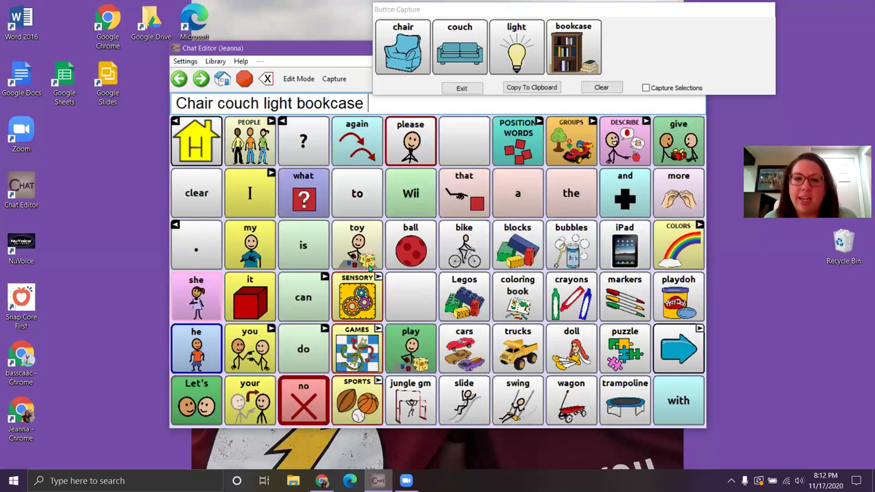
left_click(355, 345)
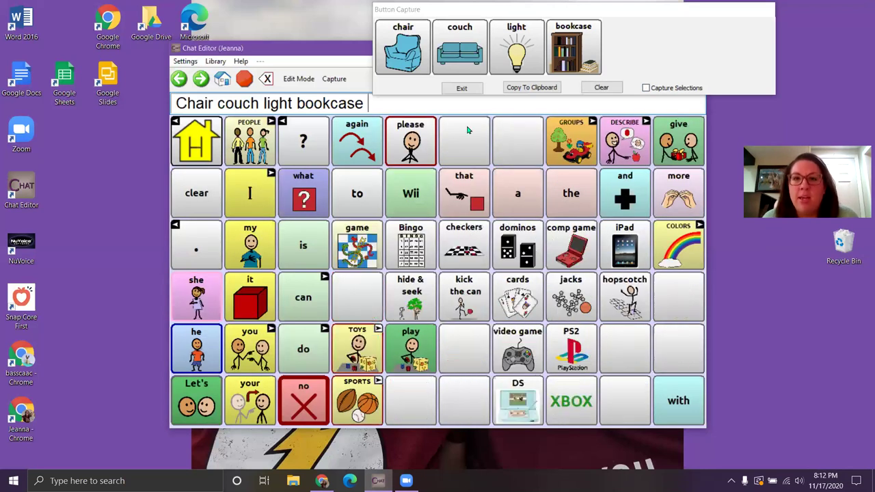
left_click(645, 88)
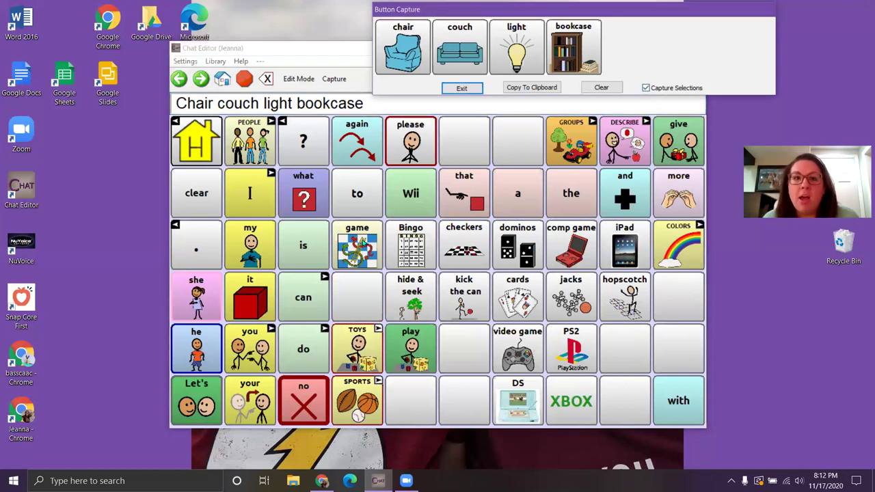
left_click(361, 245)
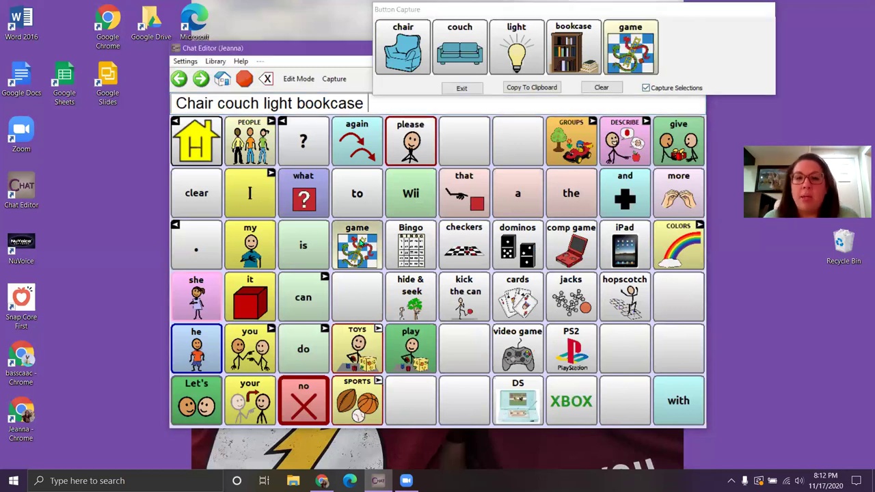
left_click(642, 92)
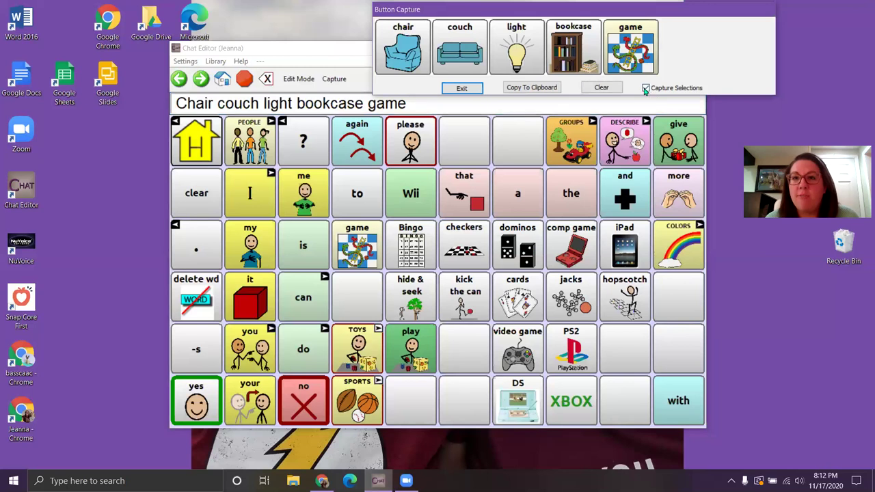
left_click(646, 87)
left_click(357, 342)
left_click(357, 342)
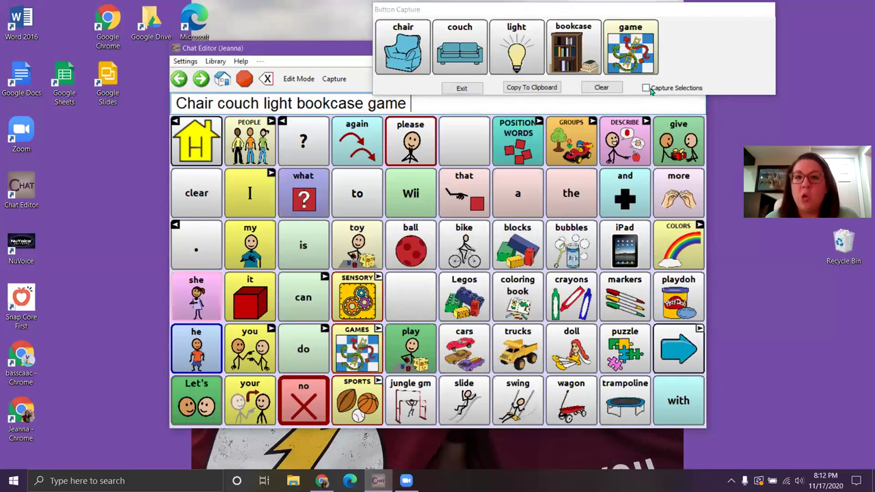
left_click(646, 87)
left_click(370, 255)
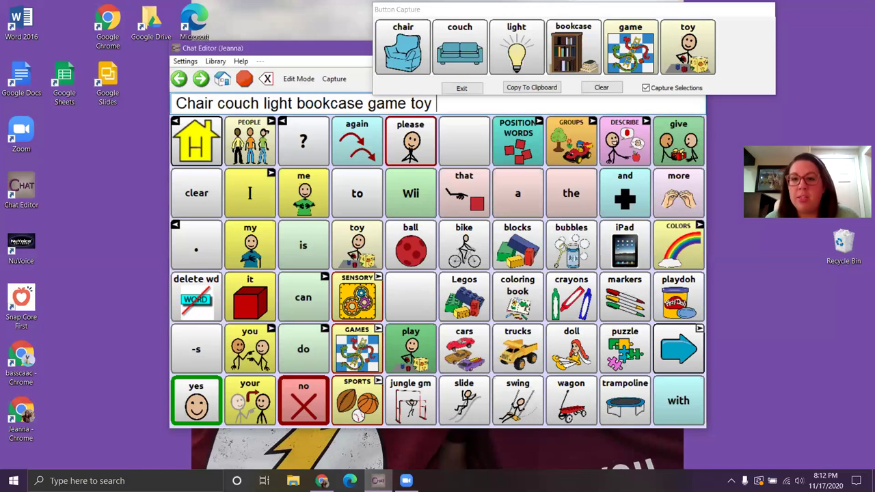
left_click(629, 357)
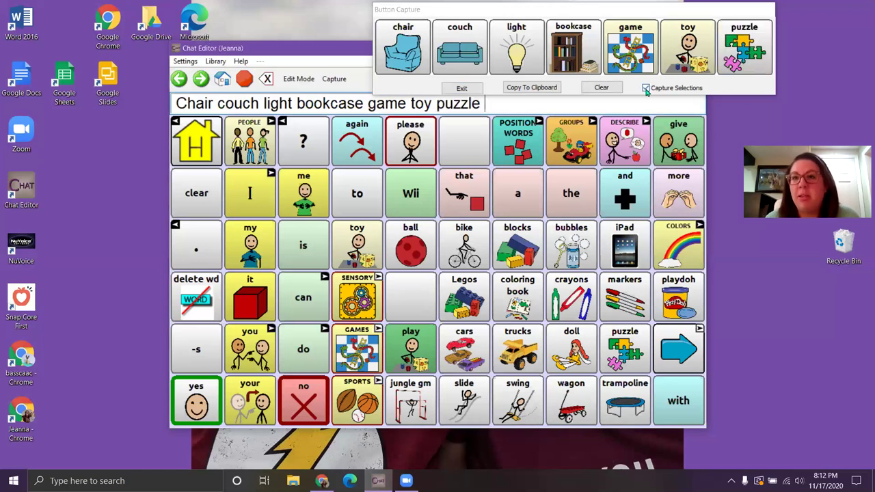
left_click(646, 89)
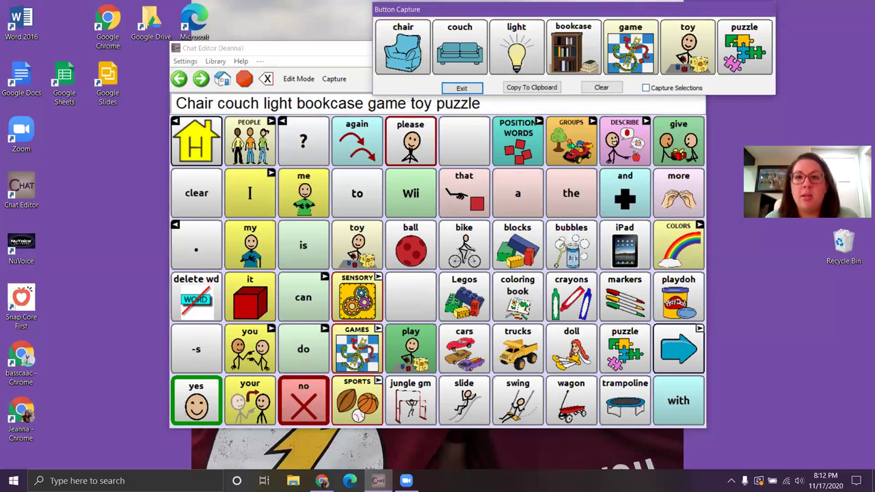
Step: Capture the book symbol from the reading page
left_click(192, 142)
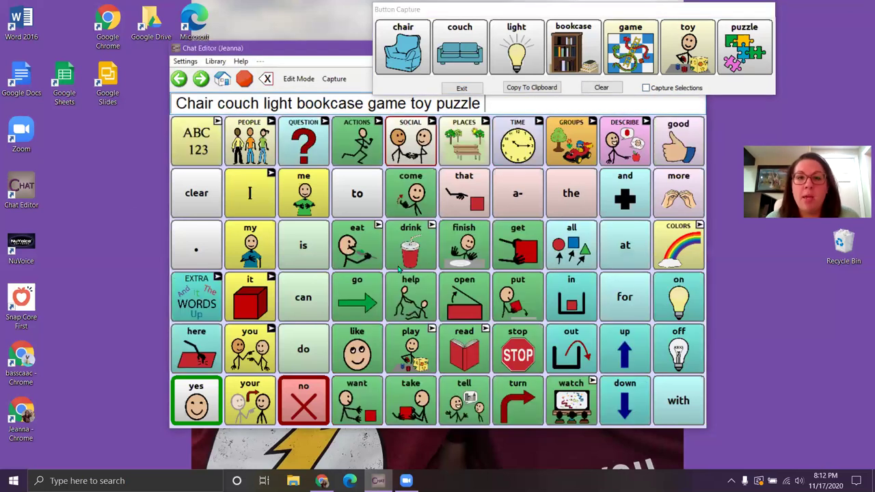
left_click(448, 345)
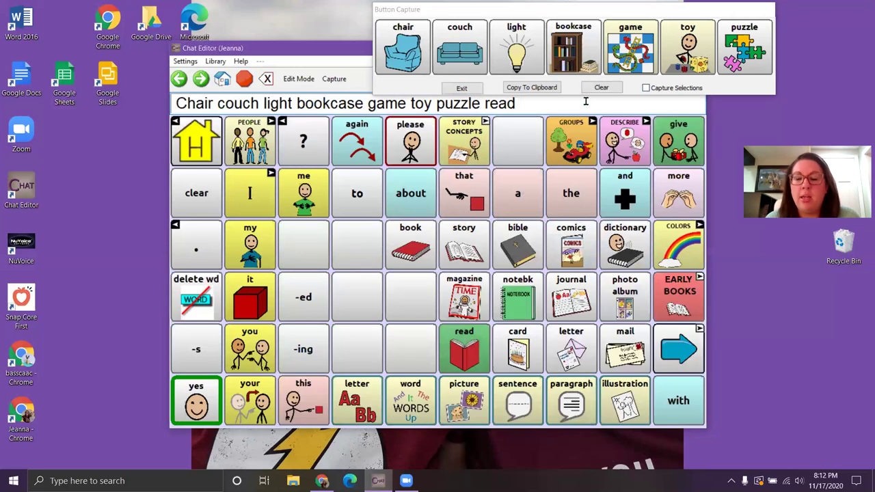
left_click(646, 88)
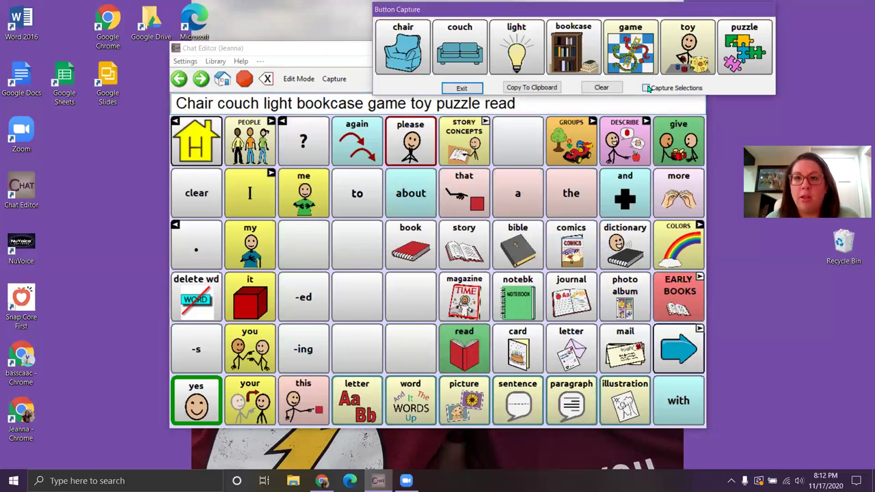
left_click(424, 237)
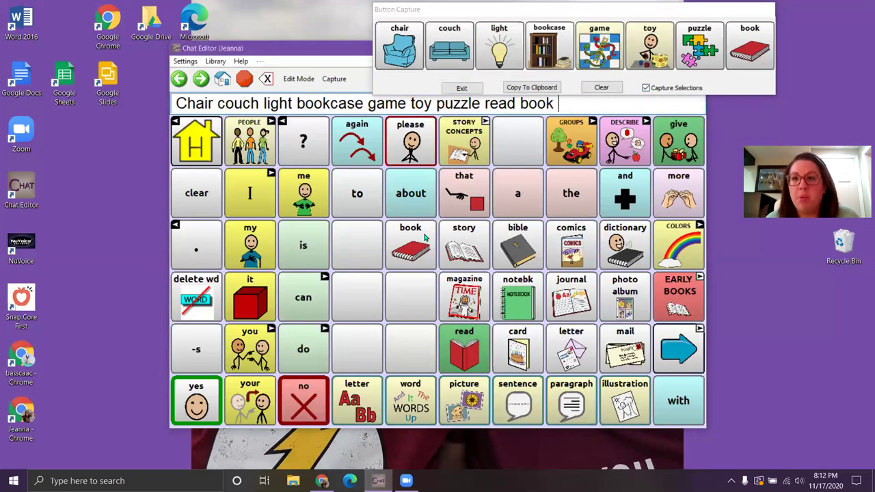
left_click(645, 88)
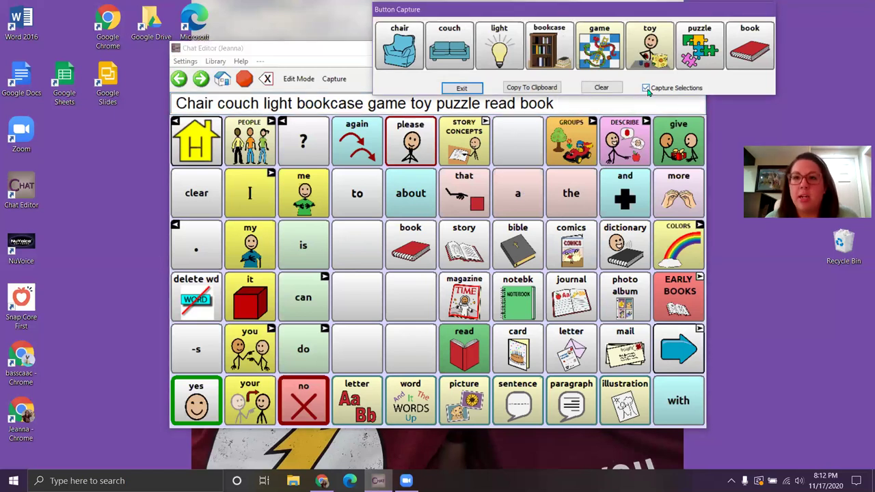
Step: Capture the funny and scared symbols from the describing-words page
left_click(633, 139)
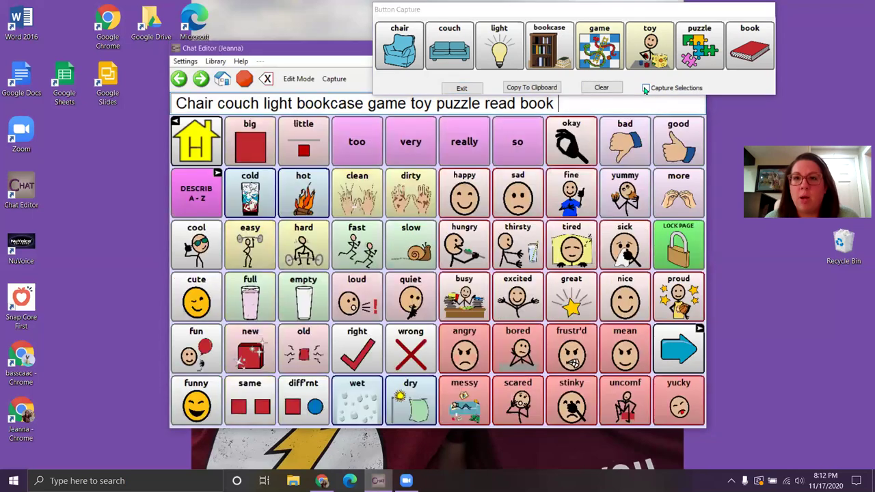
left_click(645, 88)
left_click(646, 88)
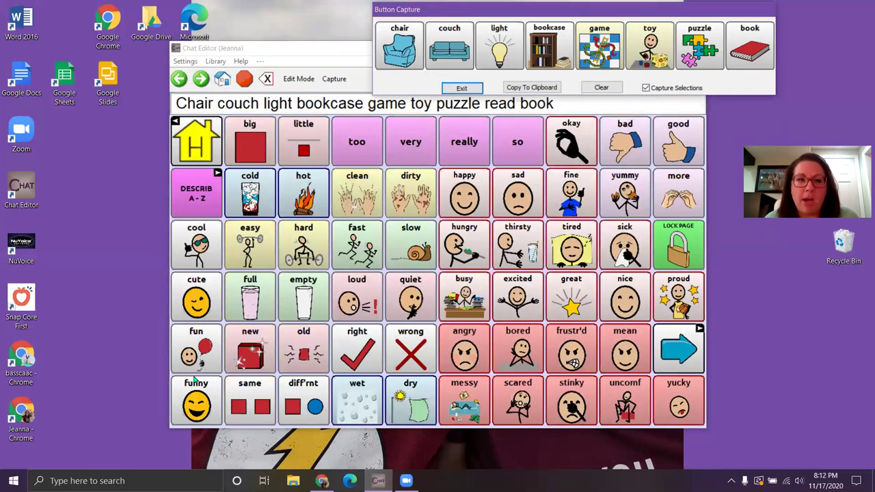
left_click(198, 400)
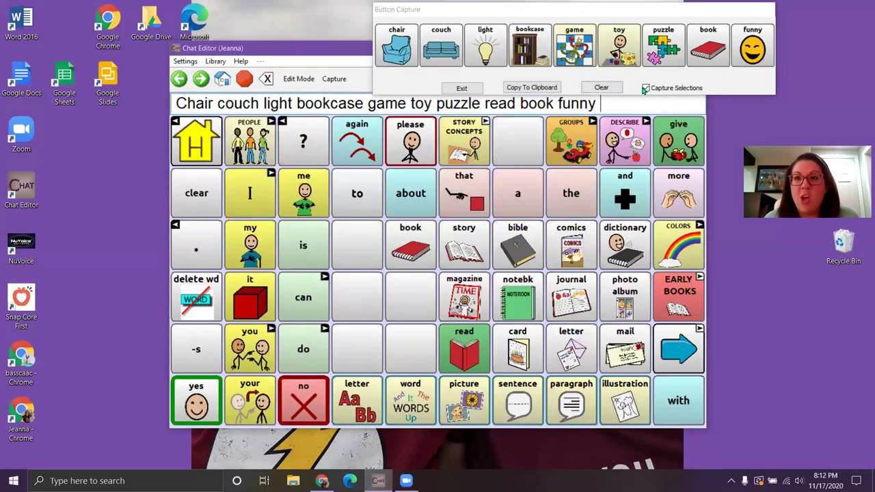
left_click(644, 89)
left_click(635, 129)
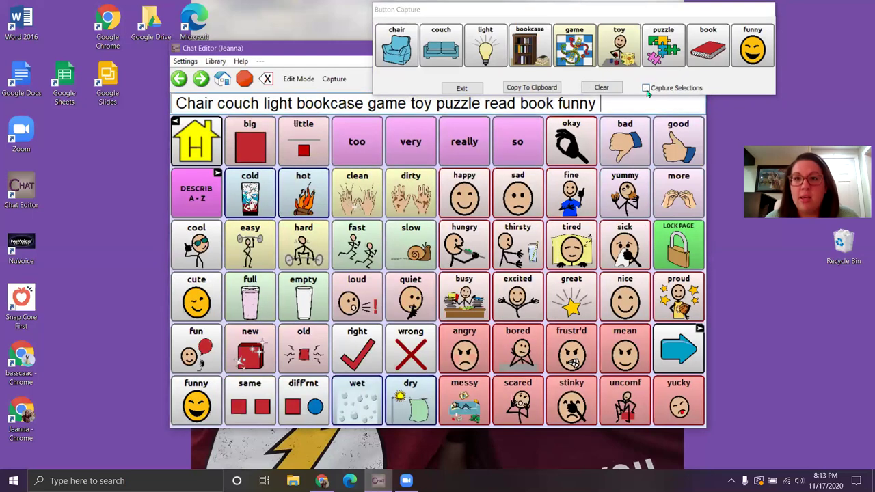
left_click(646, 89)
left_click(526, 396)
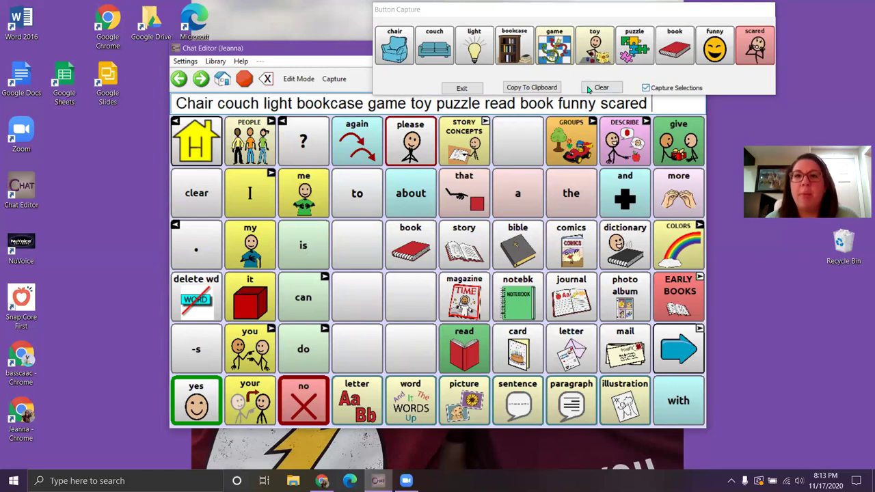
Step: Copy the captured living-room symbol strip to the clipboard and bring Chrome back up
left_click(523, 88)
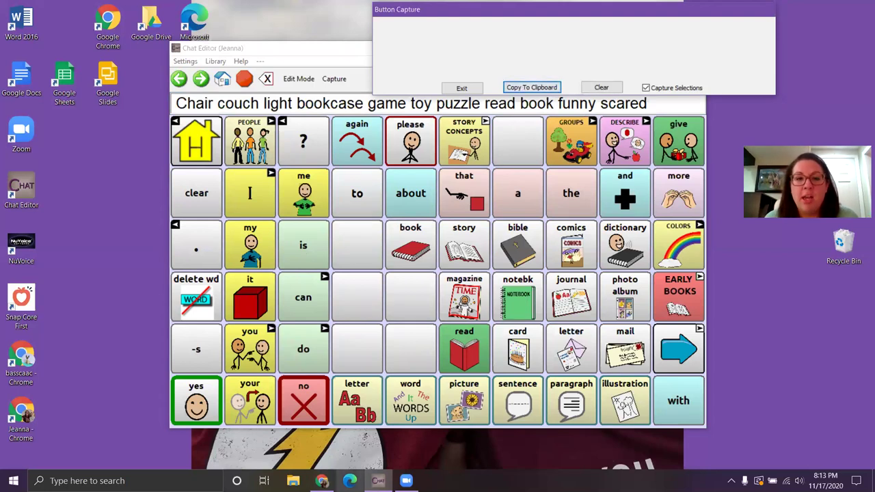
left_click(321, 480)
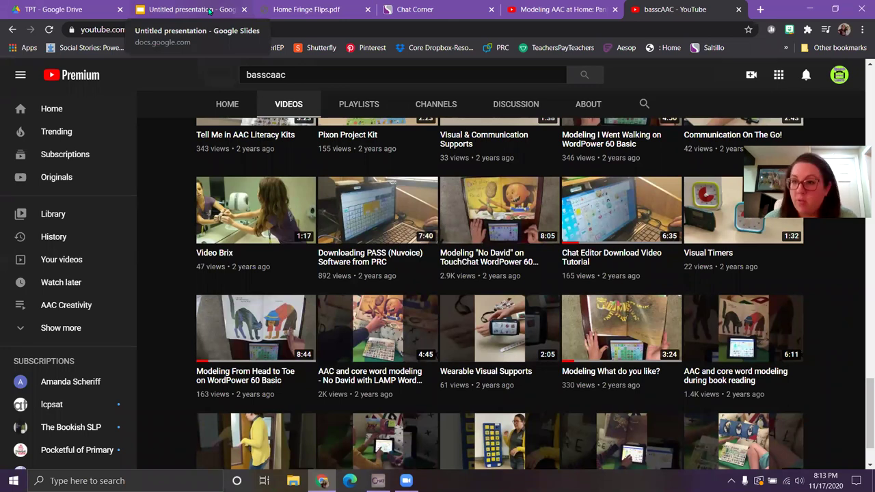
Step: Paste the captured chair-through-scared symbol strip across the top of the Untitled presentation's first slide
left_click(210, 11)
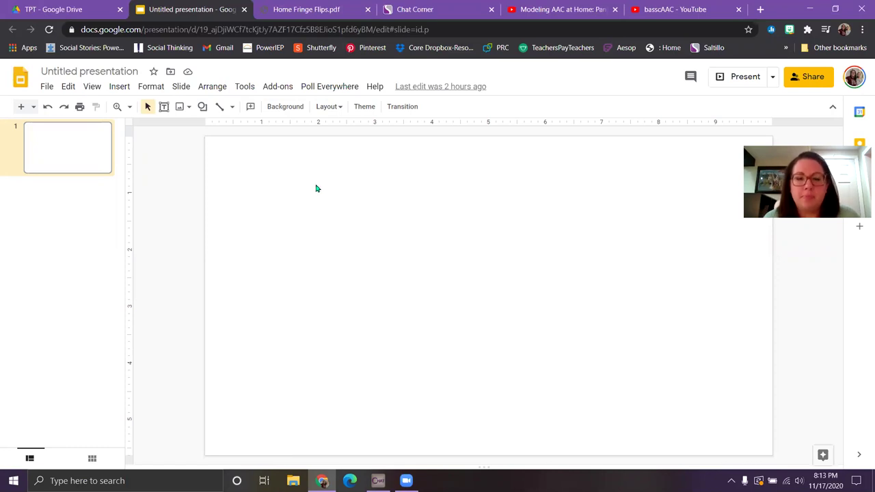
key("ctrl+v")
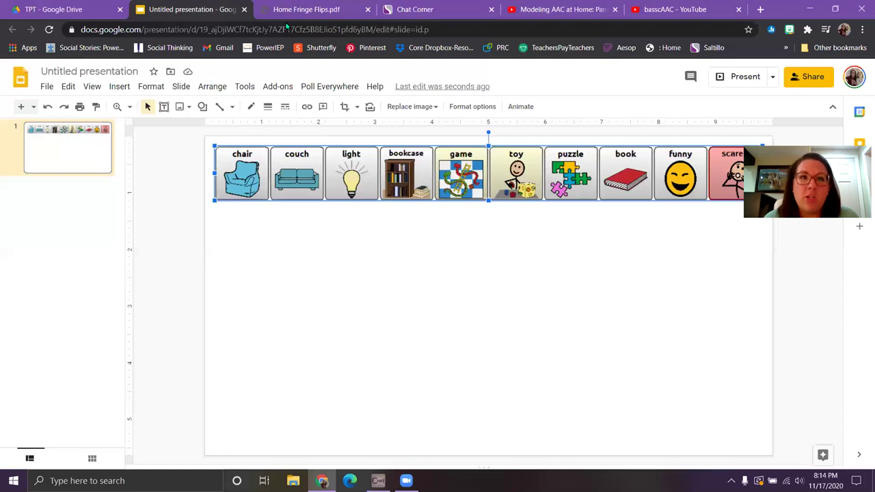
Step: Scroll through the three pages of Home Fringe Flips.pdf, then scroll back up
left_click(301, 10)
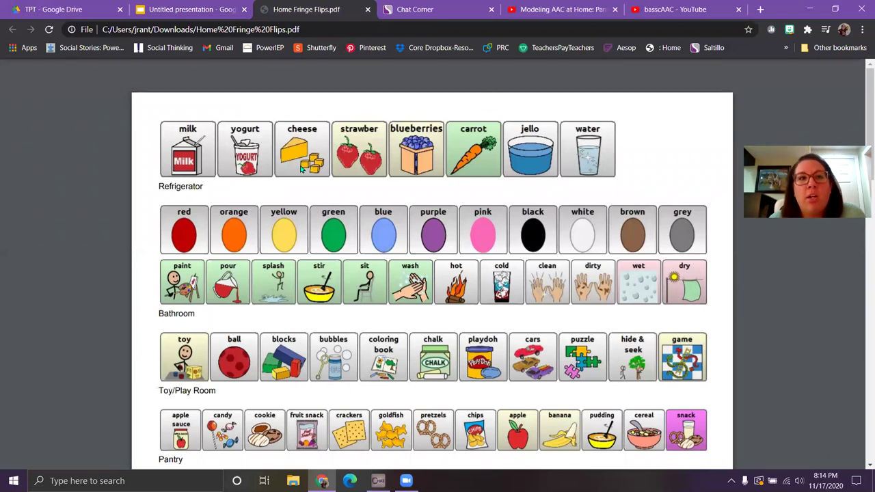
scroll(324, 236, "down", 4)
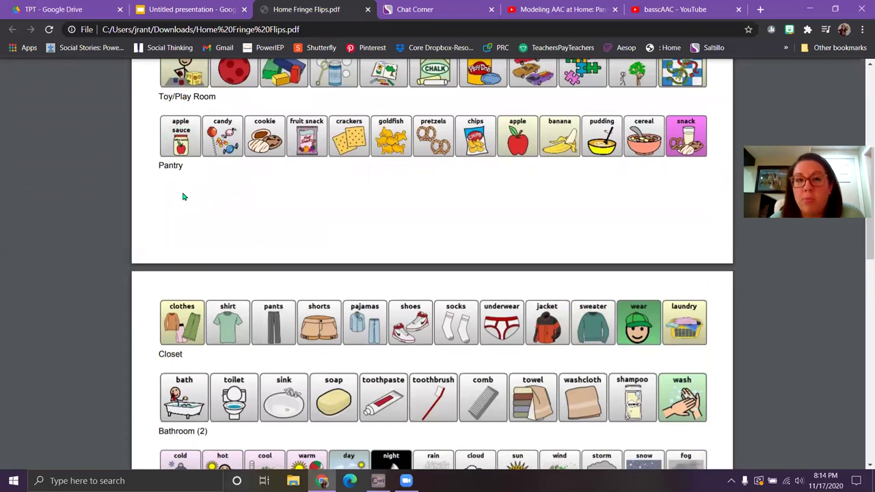
scroll(183, 197, "down", 4)
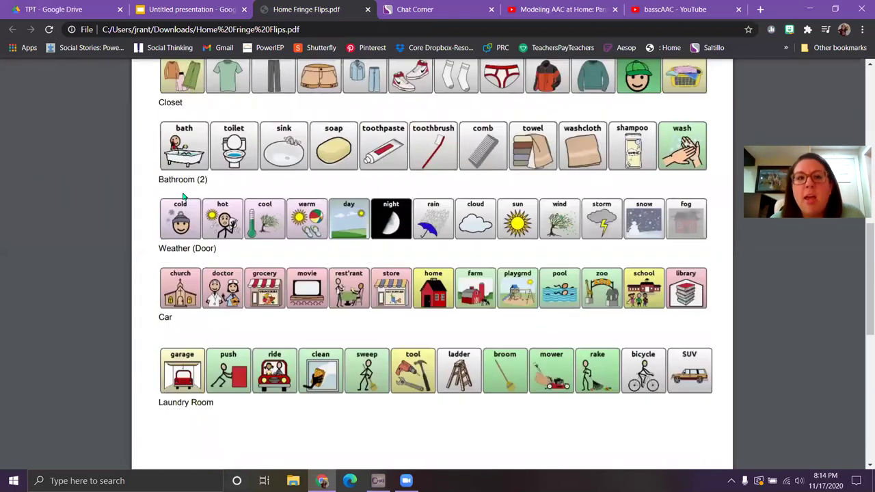
scroll(182, 197, "down", 3)
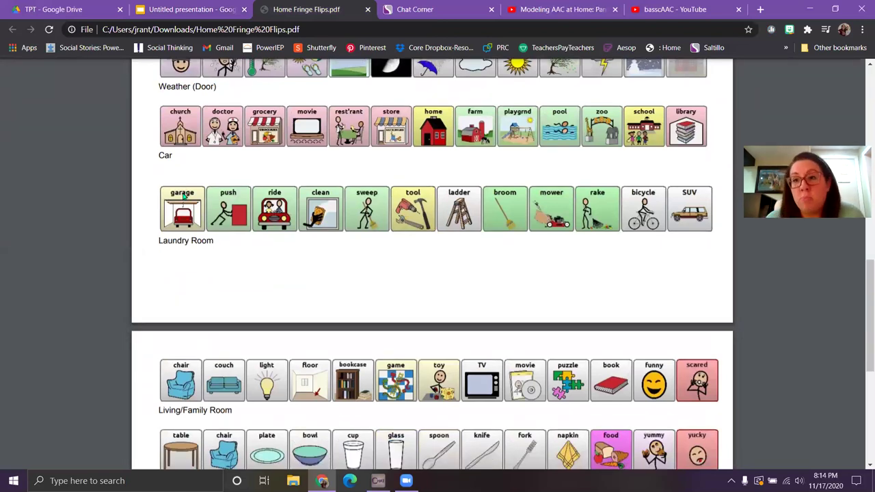
scroll(183, 196, "down", 5)
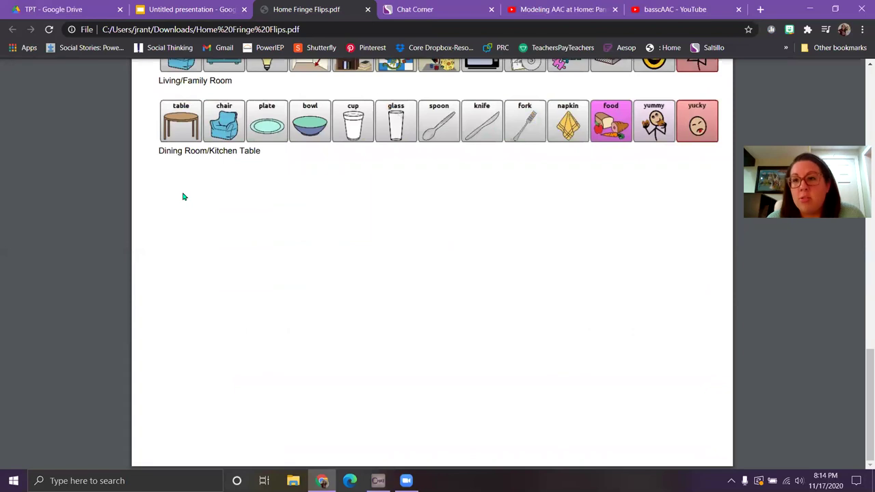
scroll(183, 196, "up", 10)
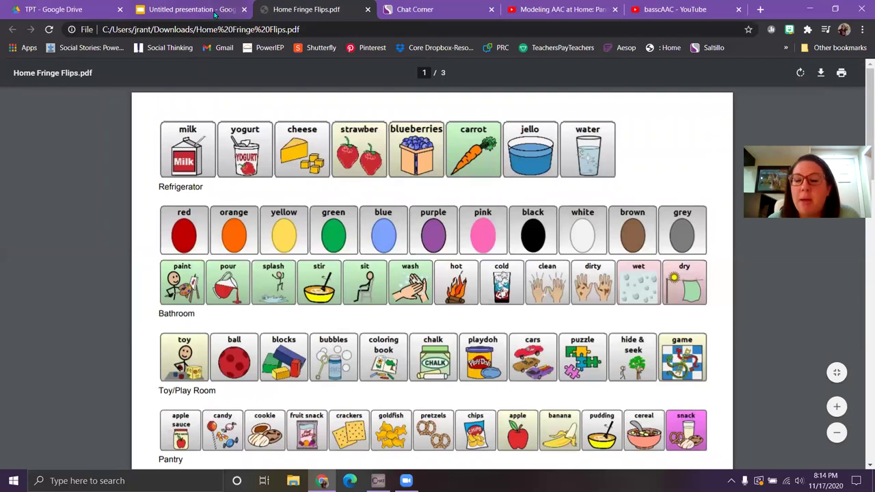
Step: Bring up the YouTube channel's videos page, then minimise Chrome to the desktop
key("ctrl+9")
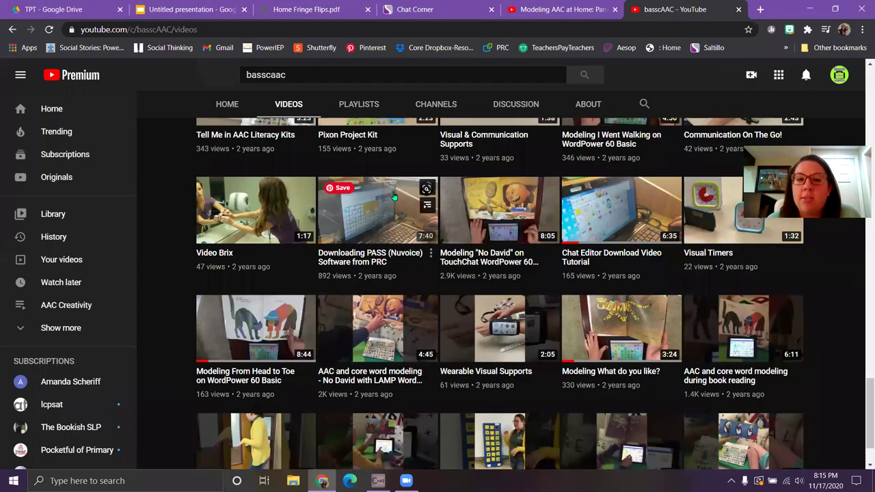
left_click(816, 9)
Step: Launch NuVoice past its welcome message, snip the yes cell to the clipboard, and return to Chrome
left_click(34, 241)
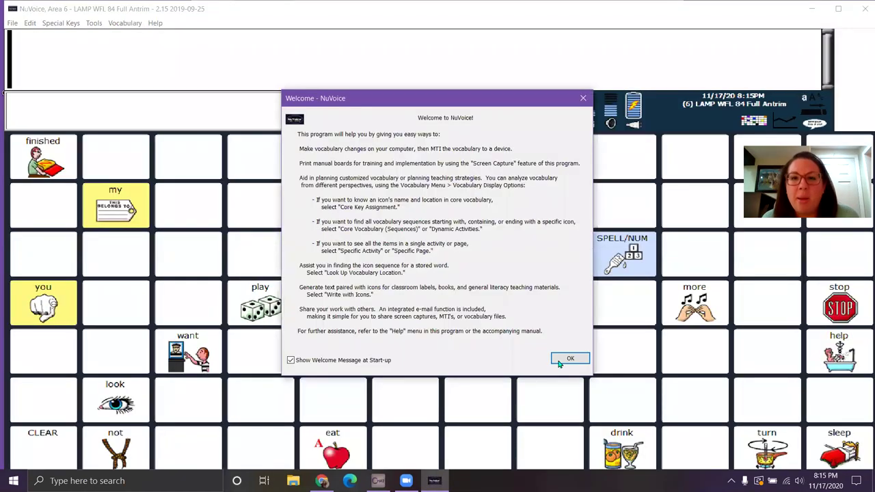
left_click(559, 362)
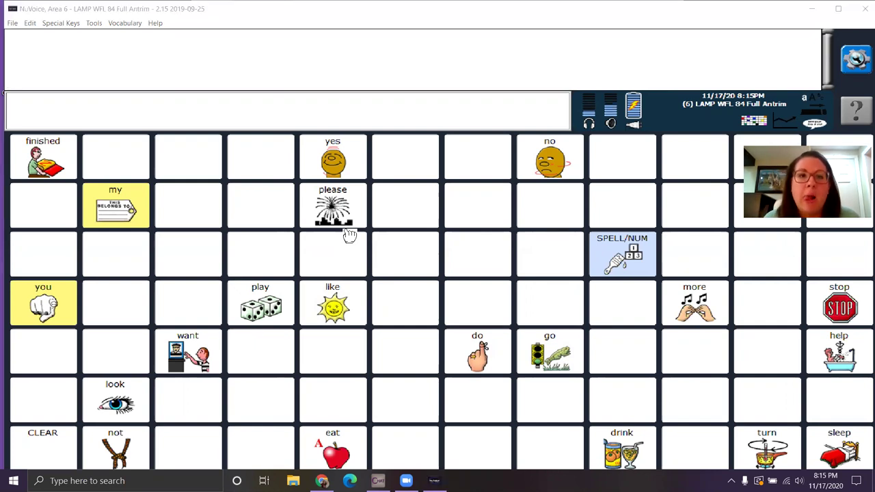
key("super+shift+s")
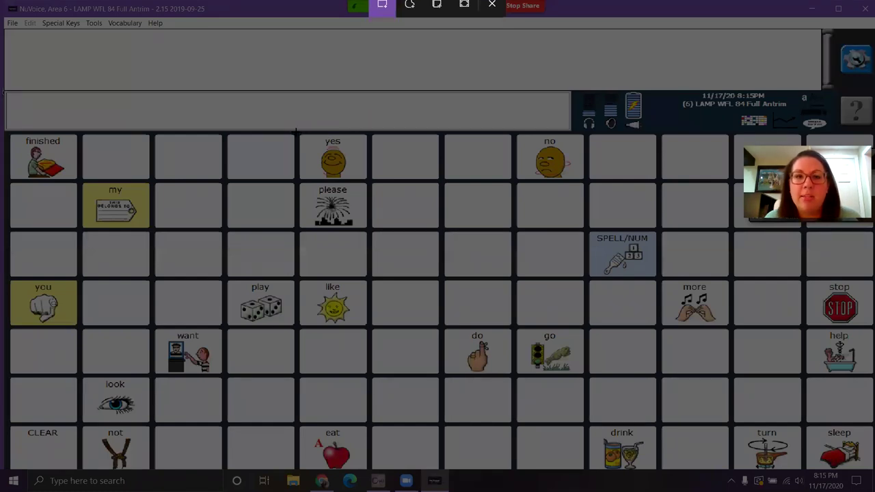
left_click_drag(296, 131, 368, 182)
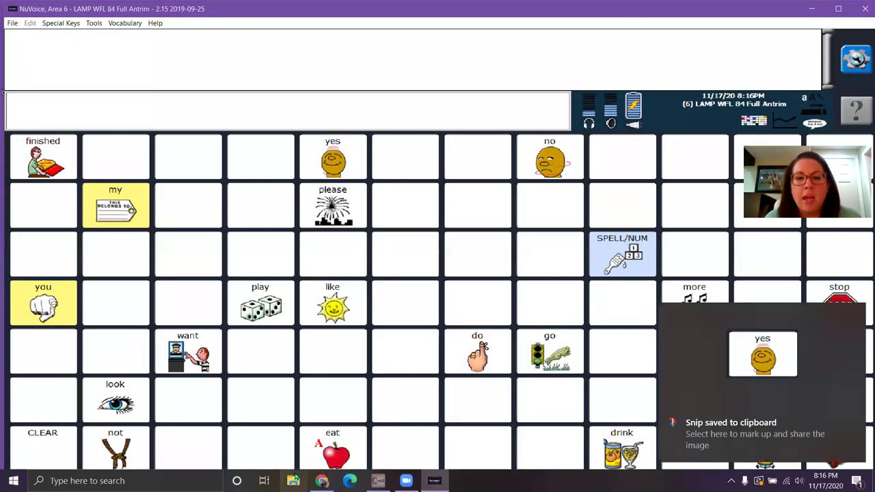
left_click(321, 481)
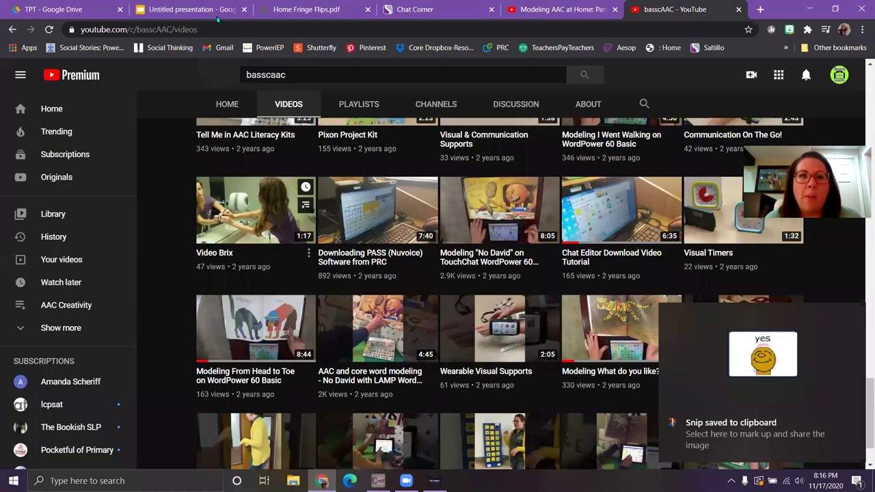
Step: Paste the snipped NuVoice yes symbol onto the Untitled presentation slide below the chair card
left_click(176, 9)
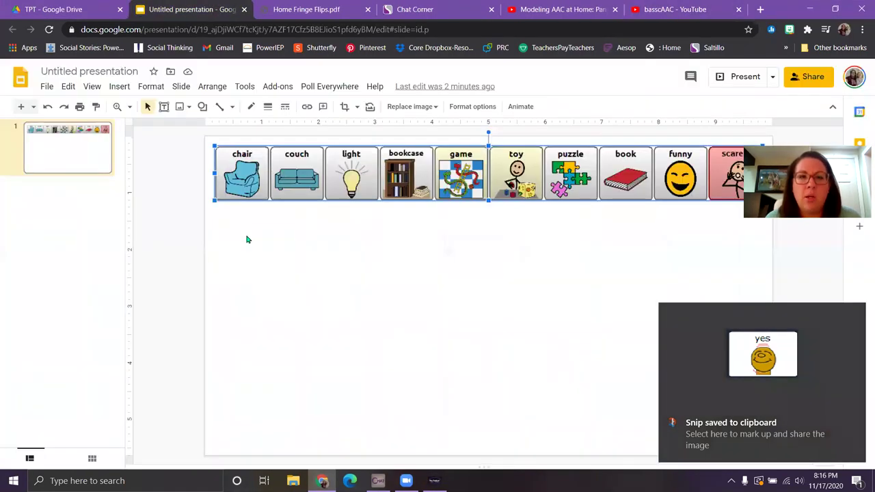
left_click(246, 240)
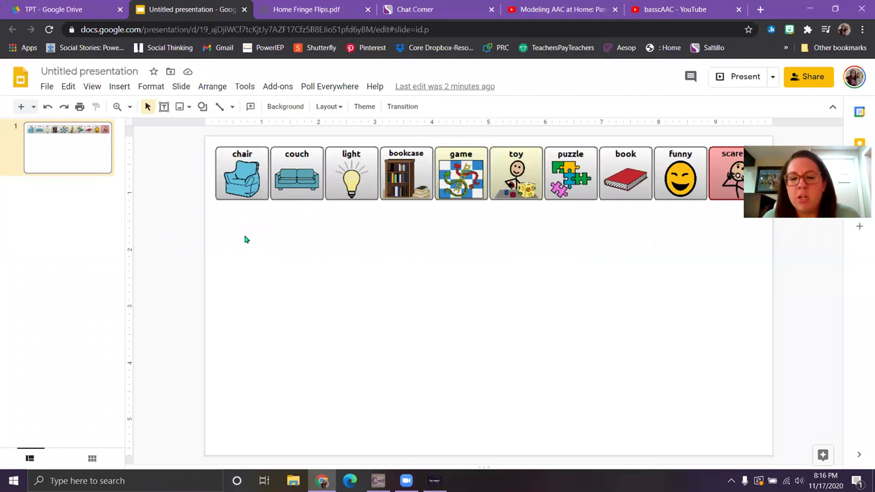
key("ctrl+v")
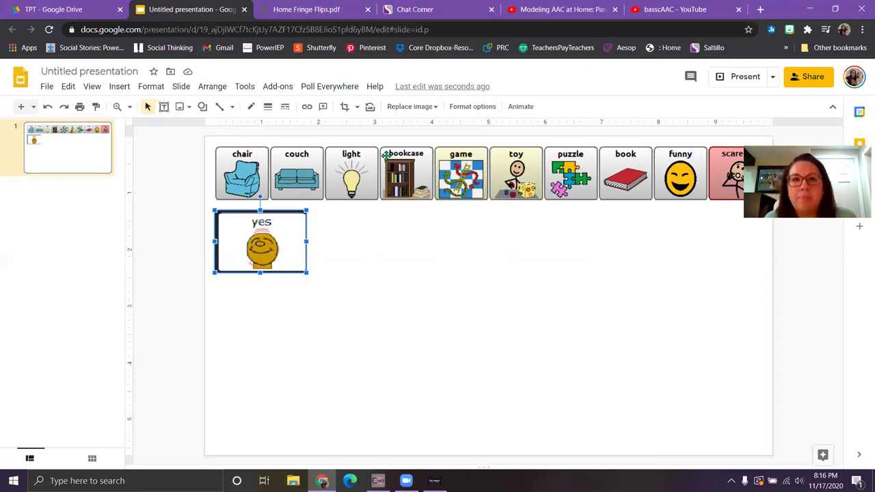
Step: Switch back to the Home Fringe Flips.pdf tab with Ctrl+Tab
key("ctrl+Tab")
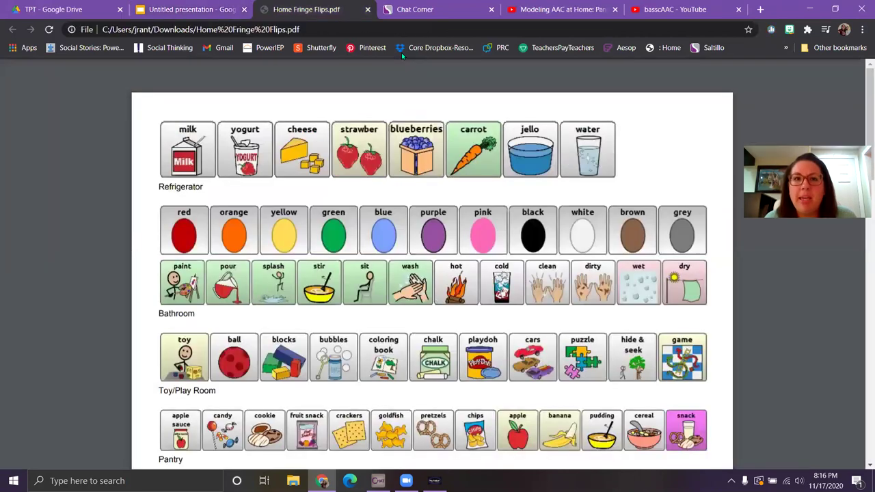